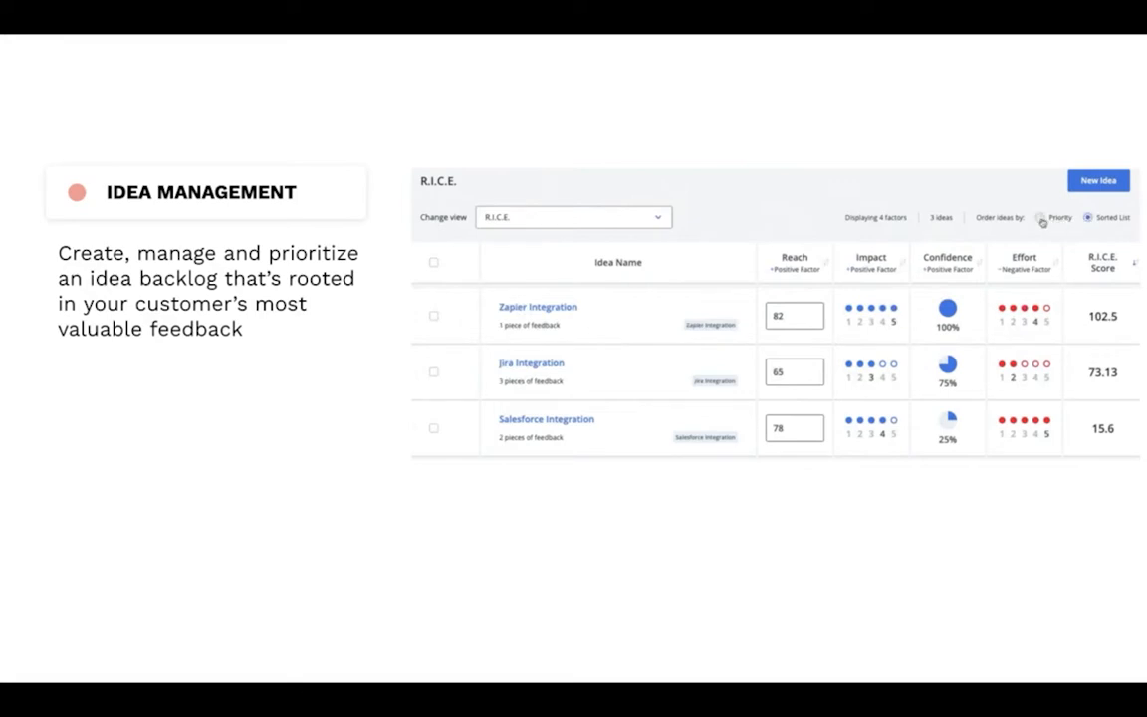
pyautogui.click(1040, 218)
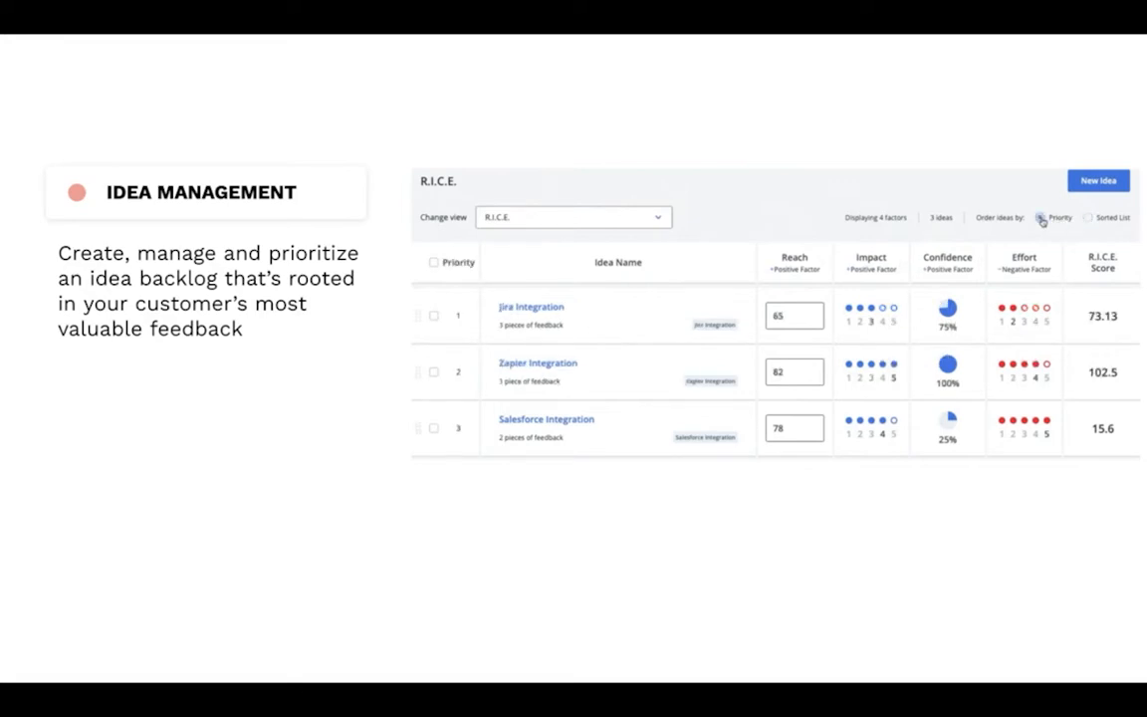
pyautogui.click(1089, 218)
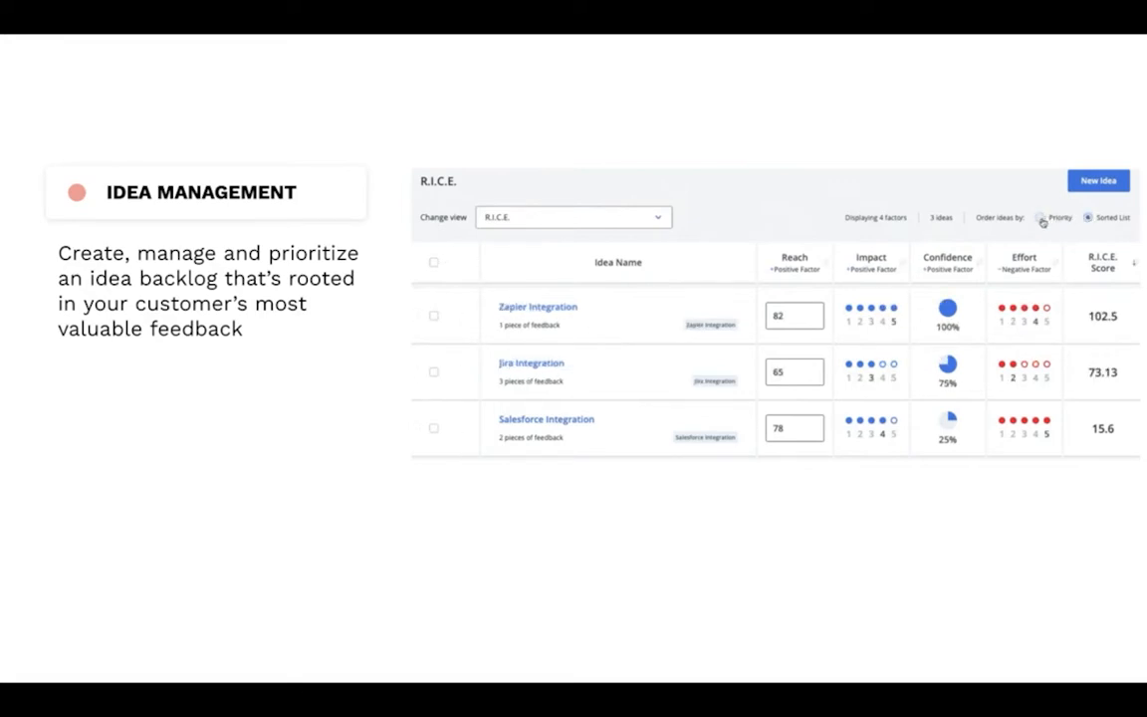
pyautogui.click(1040, 218)
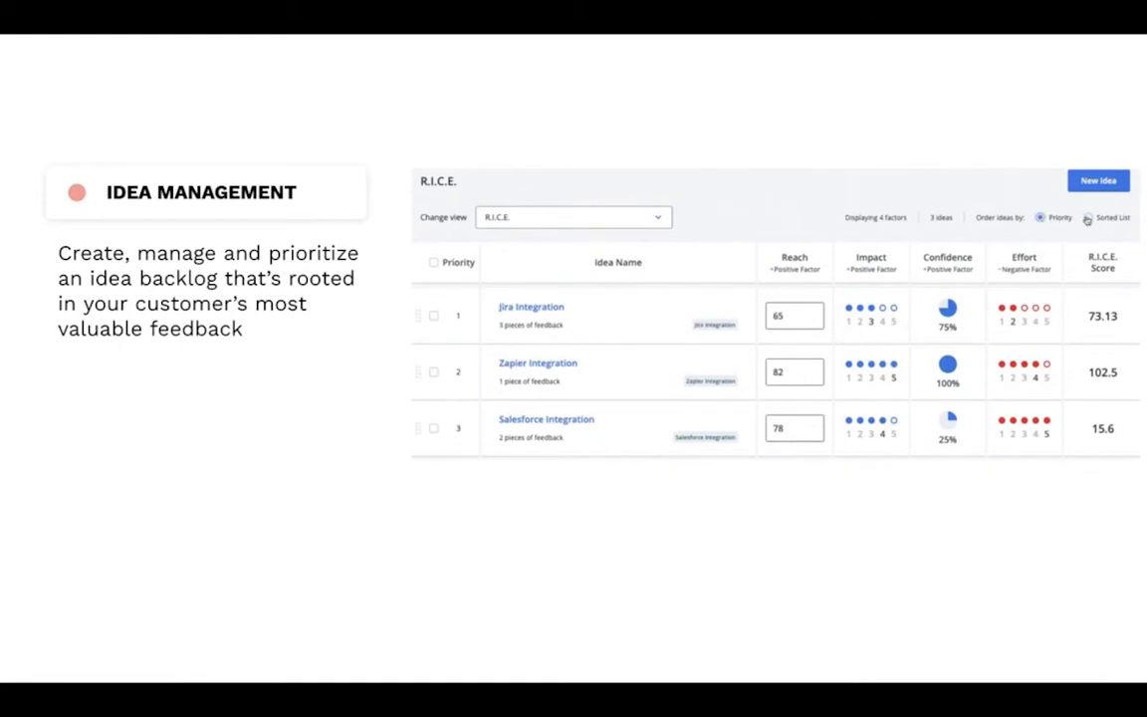
pyautogui.click(1089, 218)
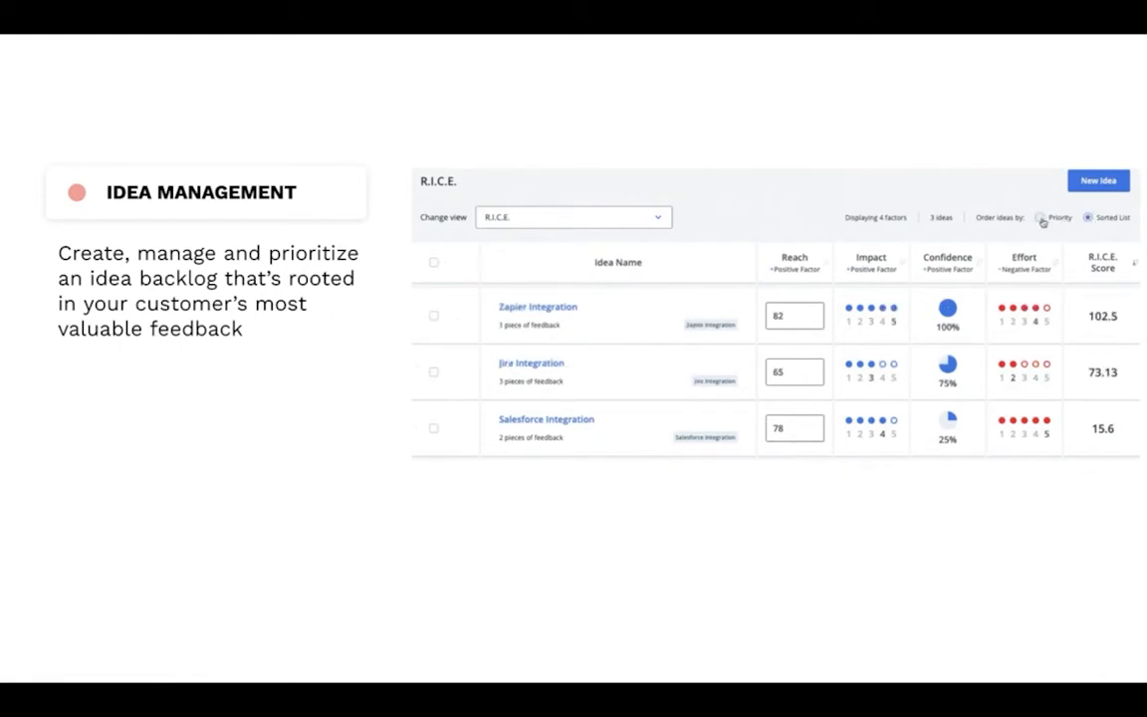
pyautogui.click(1041, 218)
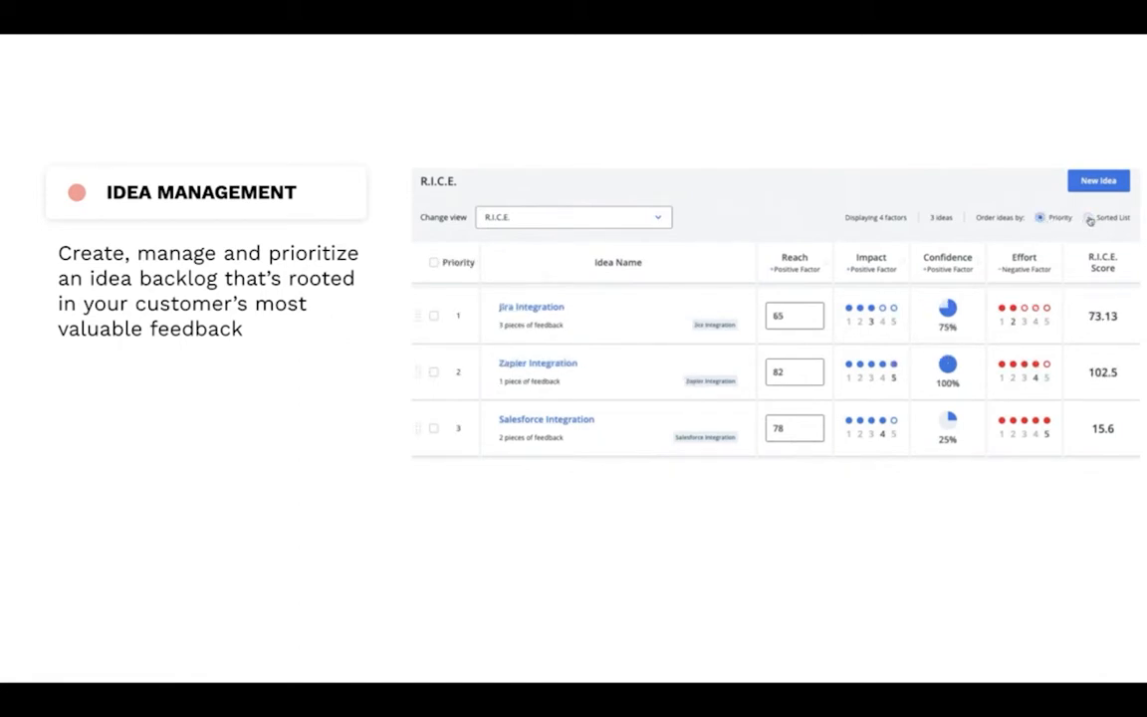
pyautogui.click(1089, 218)
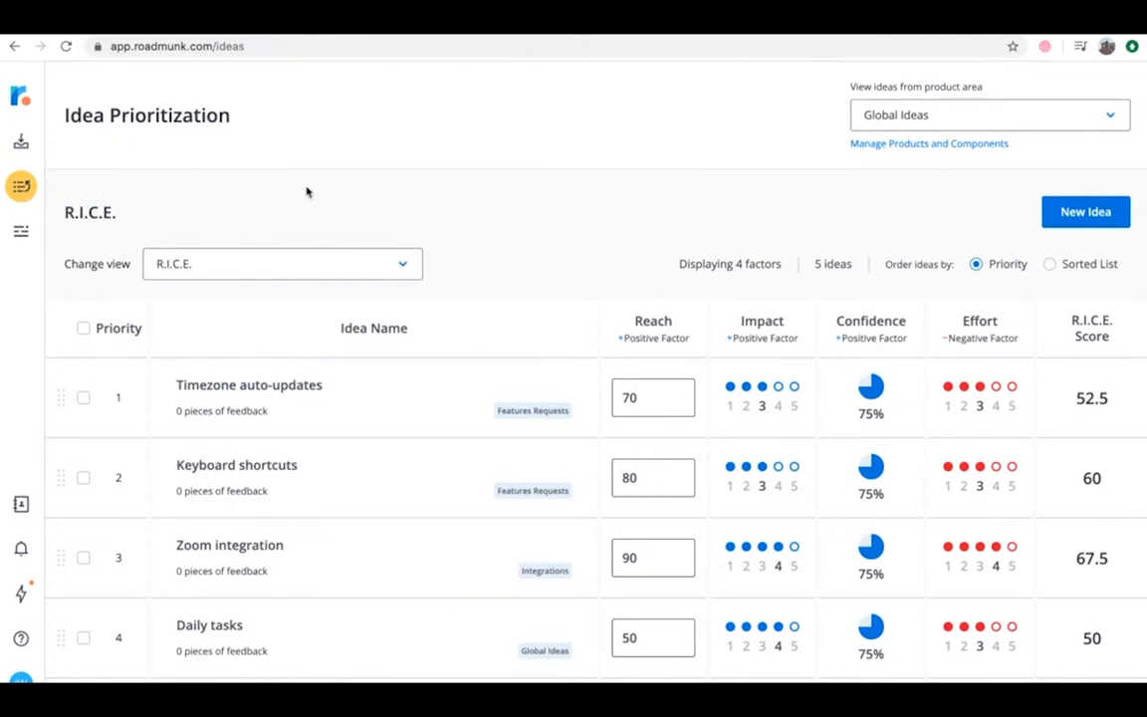
# Start a new idea named "Custom notifications" and assign it to the Features Requests product area.
pyautogui.click(1089, 213)
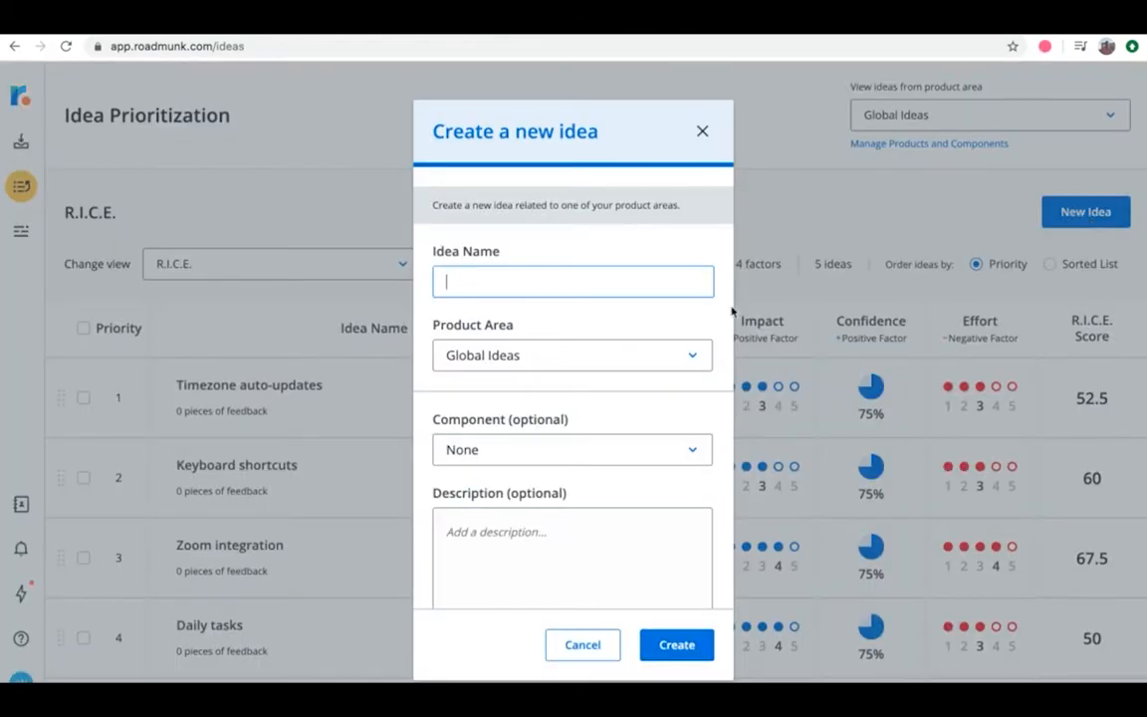
pyautogui.write('Custom notifications')
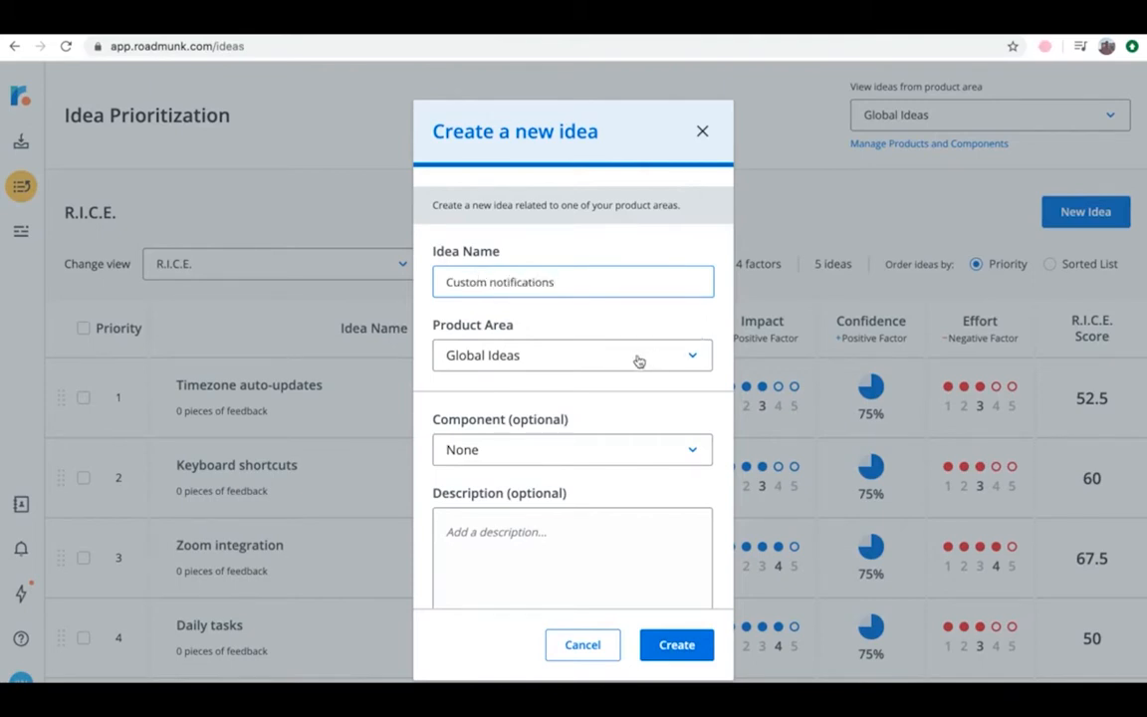
pyautogui.click(638, 357)
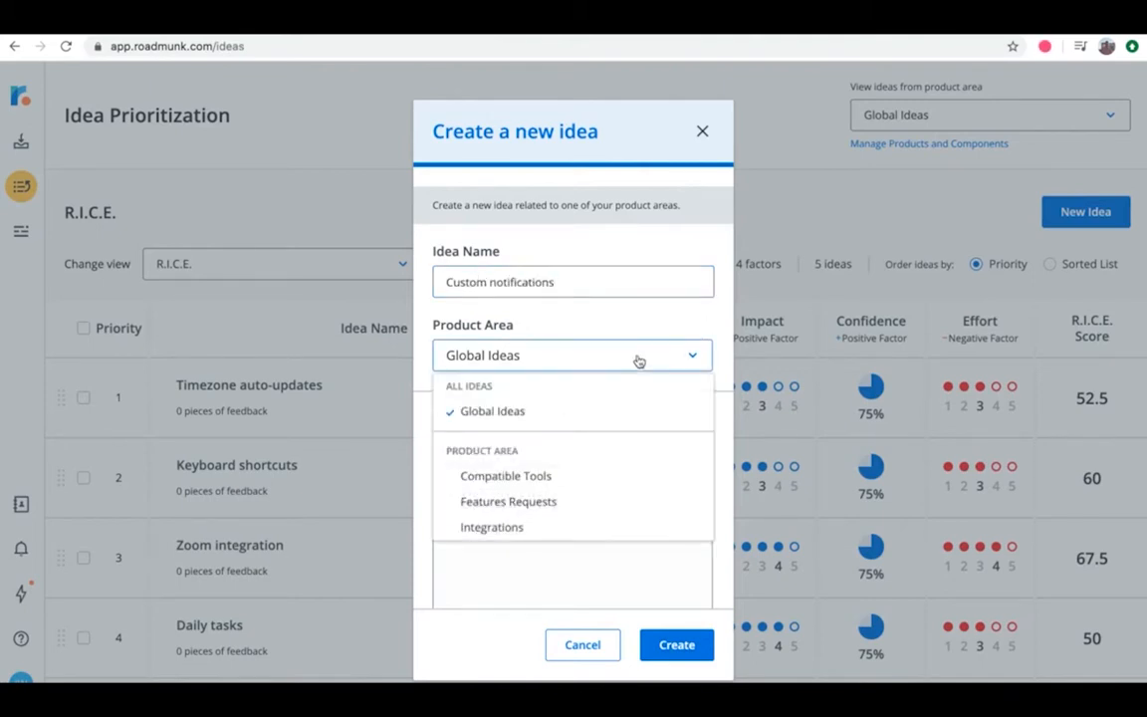
pyautogui.click(563, 500)
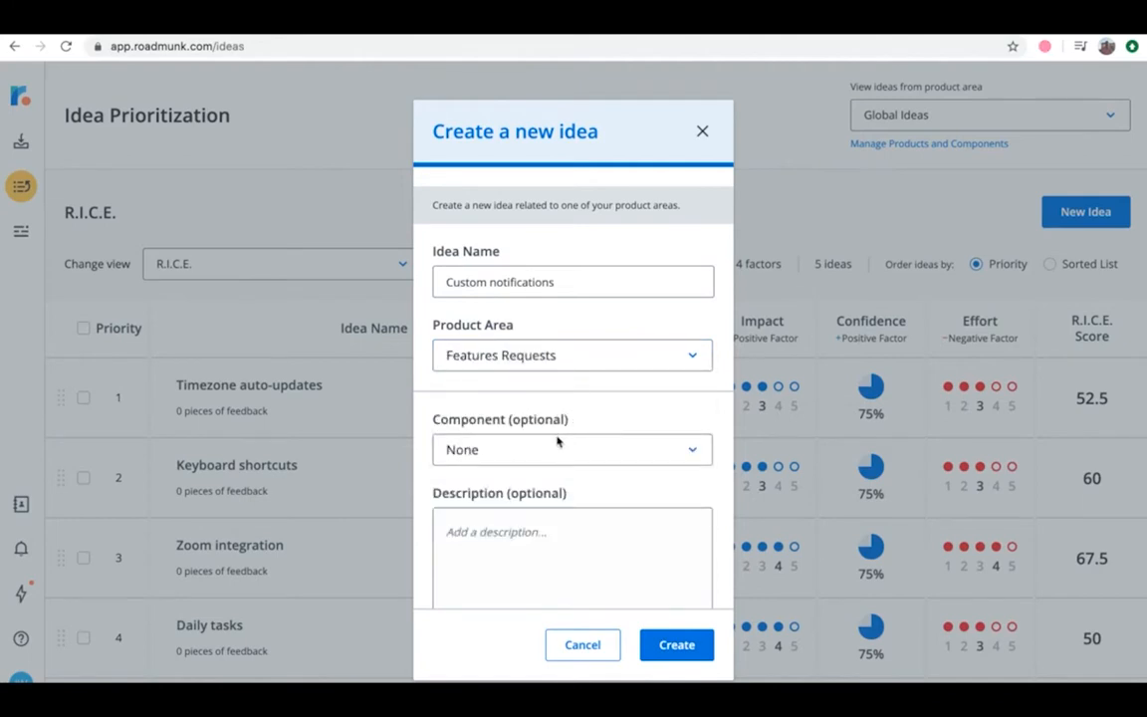
# Describe the new idea as "Users should have more control over how and when reminder notifications are sent." and create it.
pyautogui.click(524, 523)
pyautogui.write('Users should have more control over how and when reminder notifications are sent.')
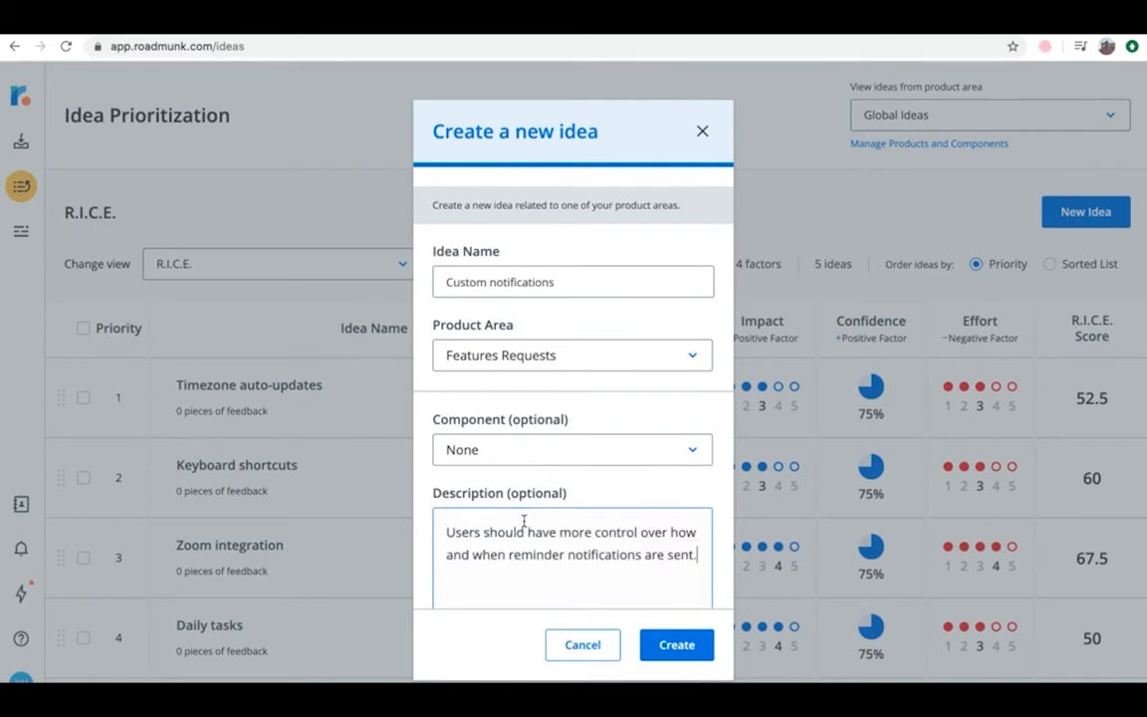
pyautogui.scroll(-1, 522, 520)
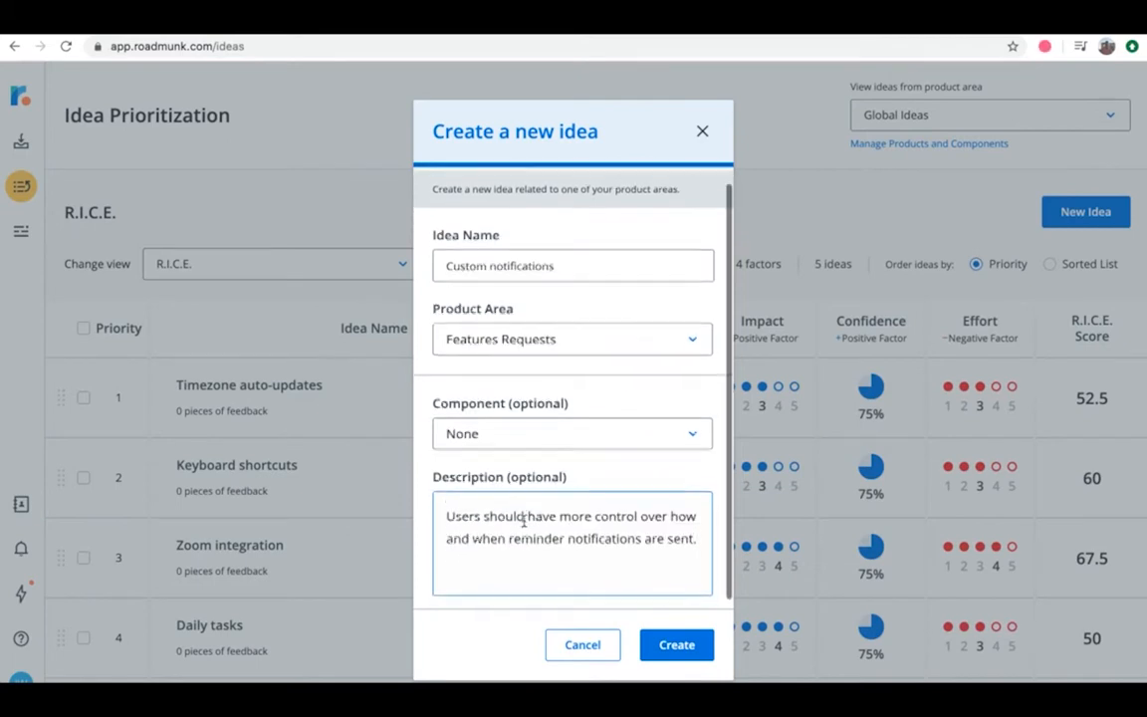
pyautogui.click(663, 644)
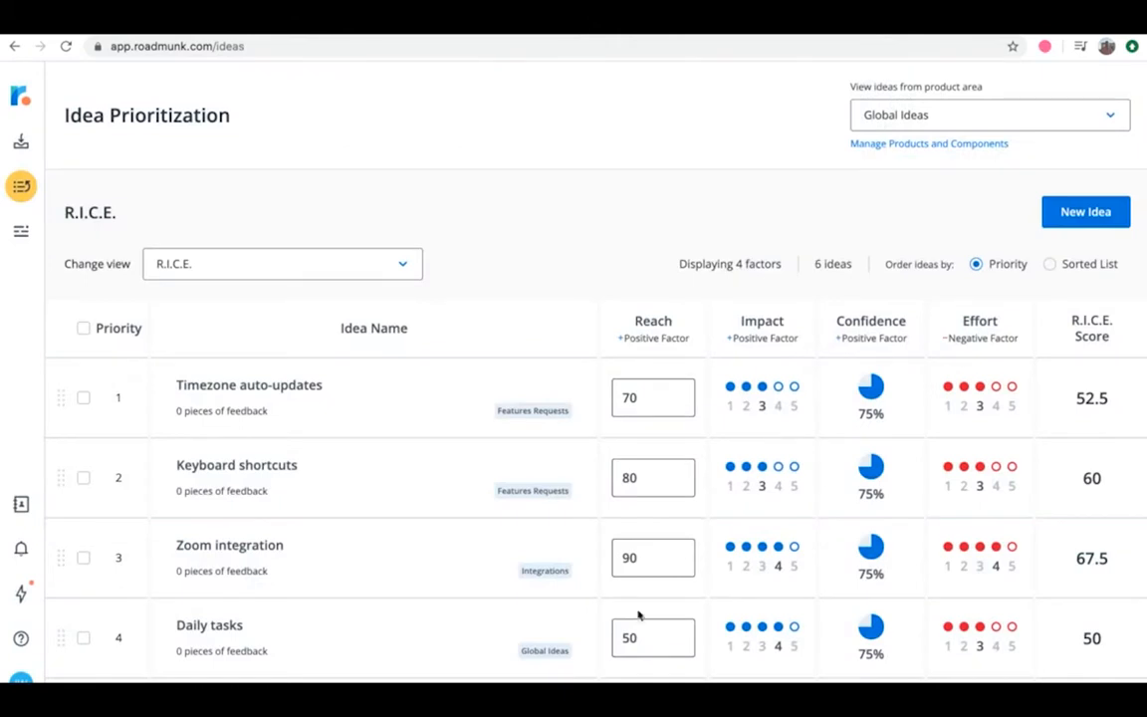
# Rate the Zoom integration idea with Impact 3, Confidence 100% and Effort 3.
pyautogui.scroll(-4, 542, 586)
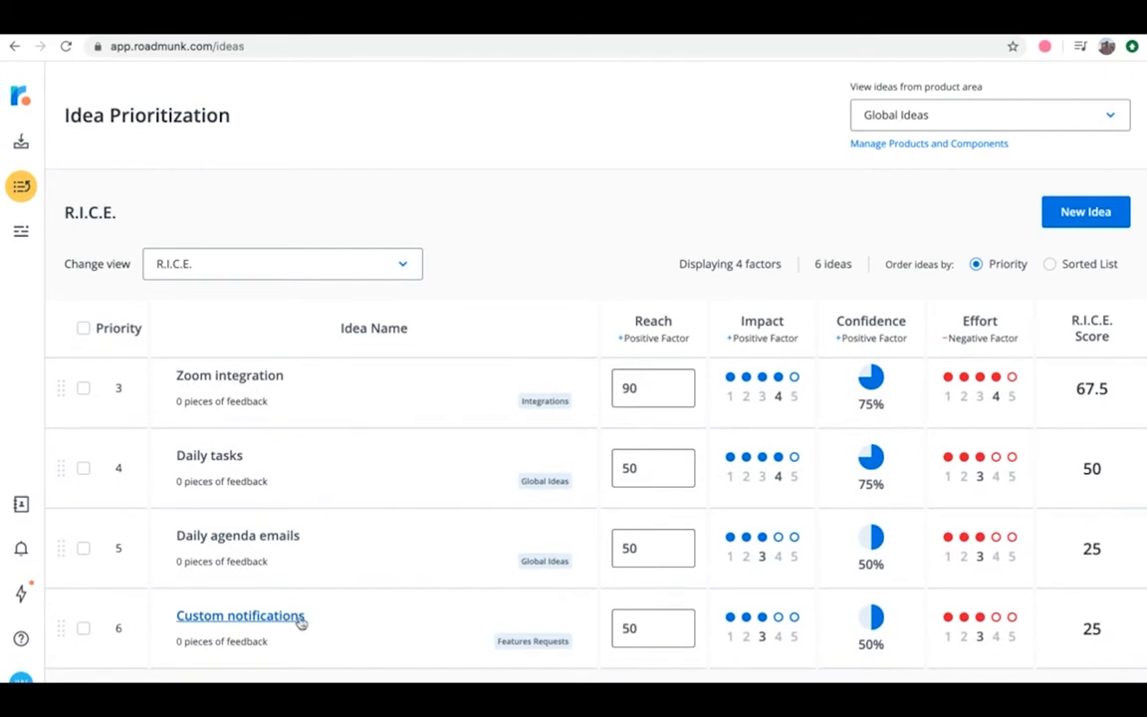
pyautogui.scroll(1, 535, 652)
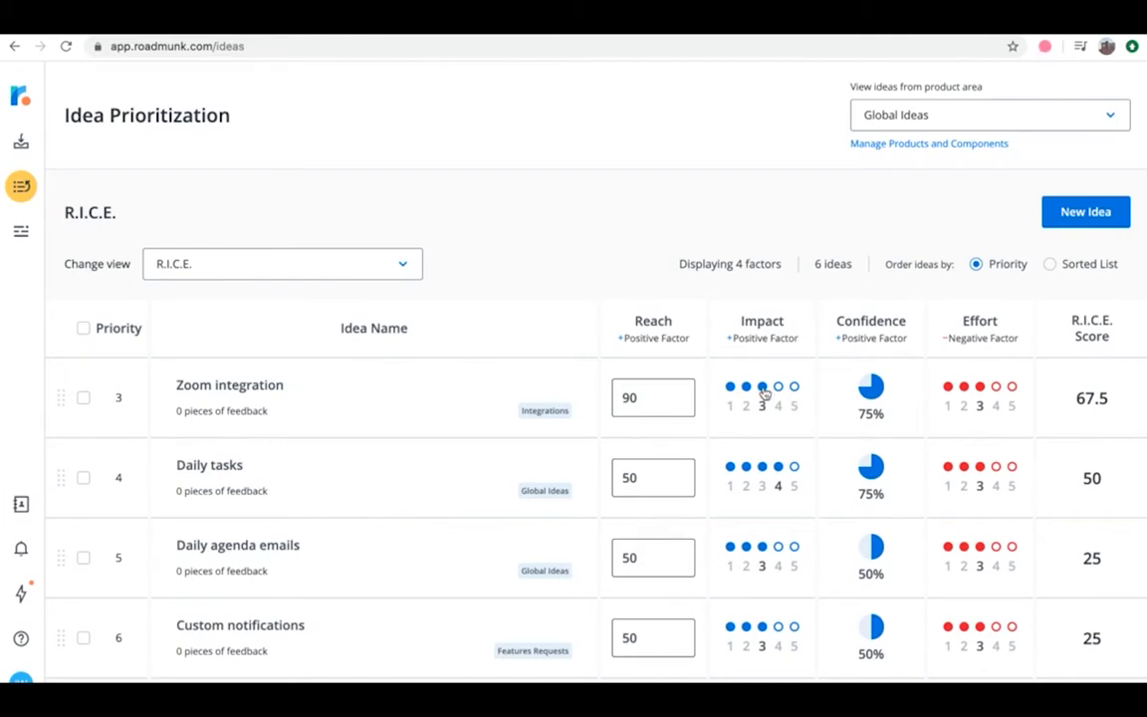
pyautogui.click(871, 386)
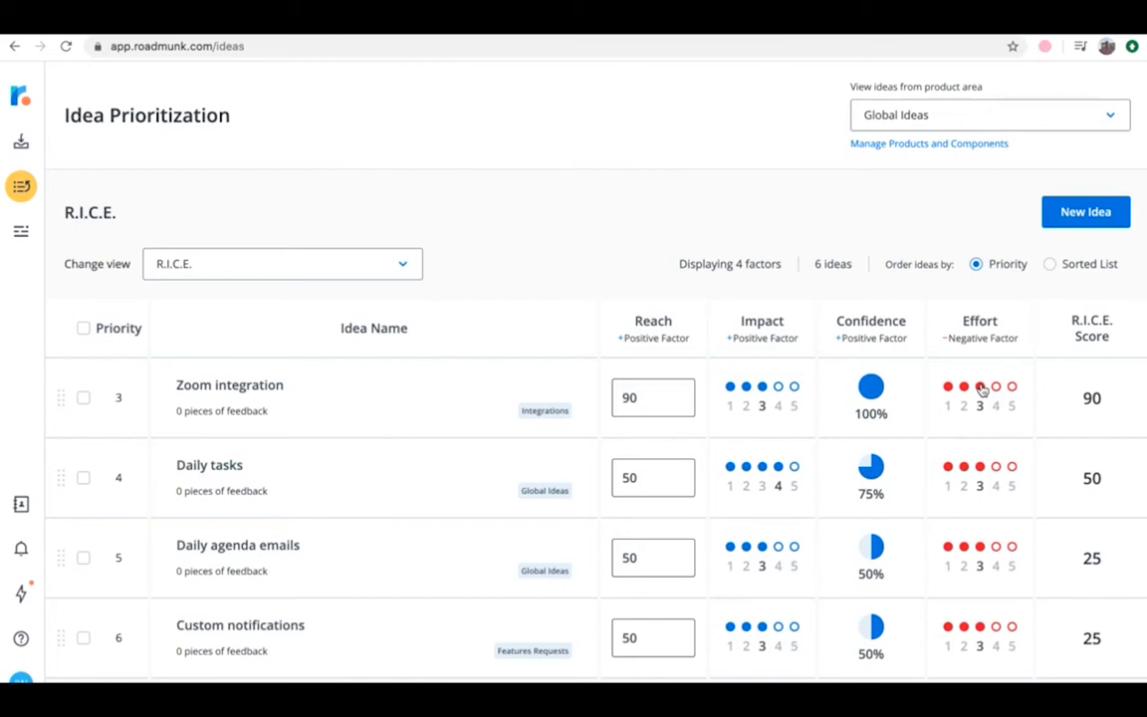
# Look at the idea ratings in the Value vs Effort view and return to the R.I.C.E. view.
pyautogui.click(354, 278)
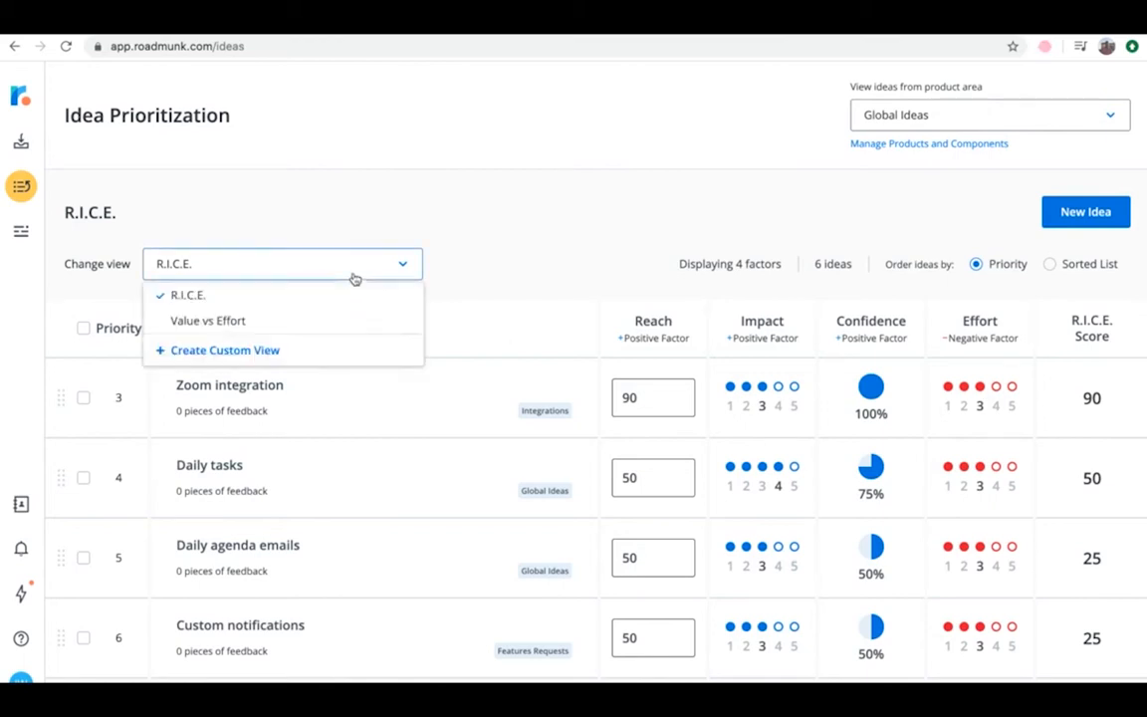
pyautogui.click(298, 322)
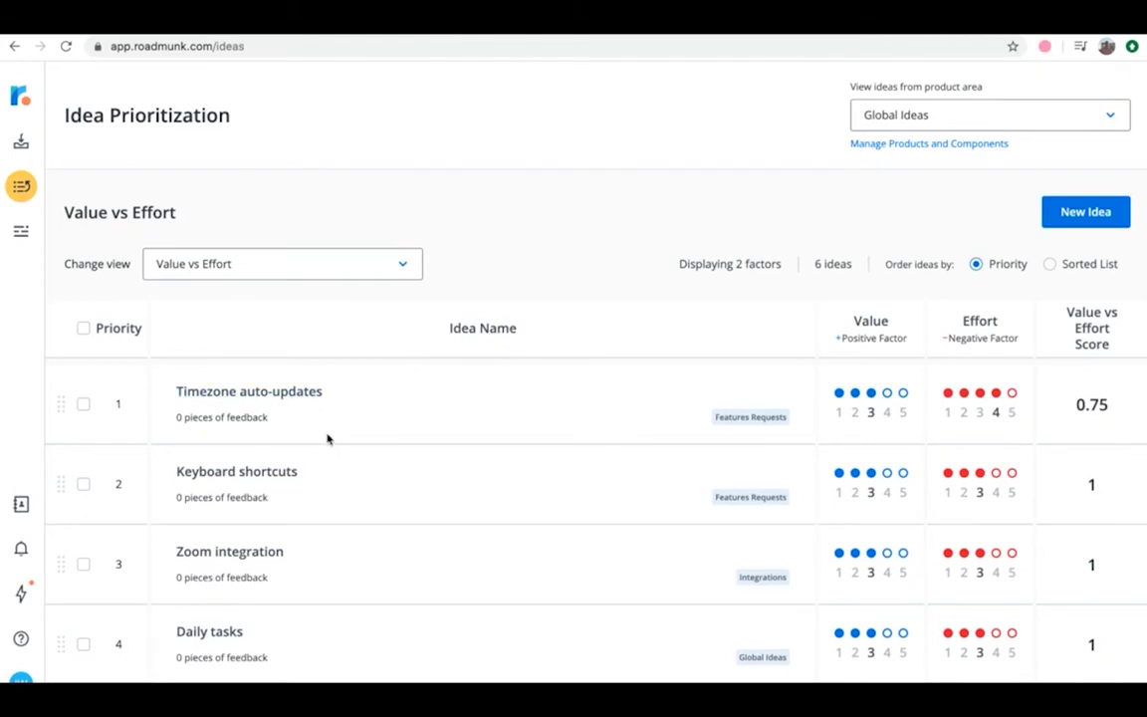
pyautogui.click(318, 266)
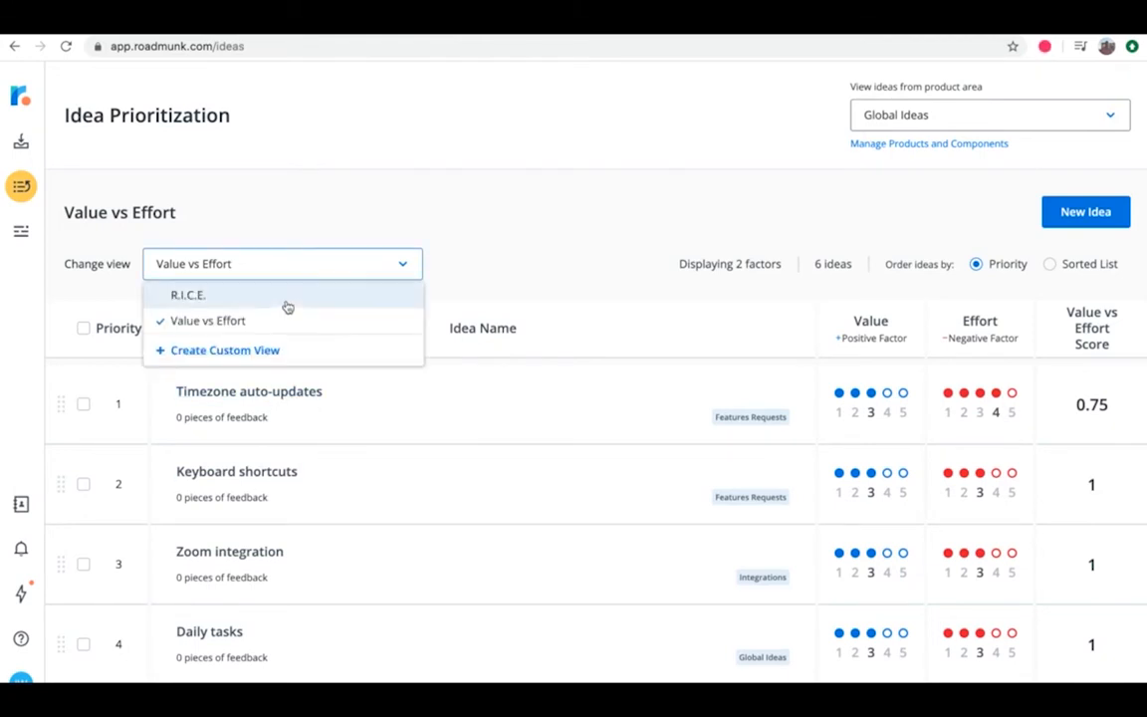
pyautogui.click(286, 303)
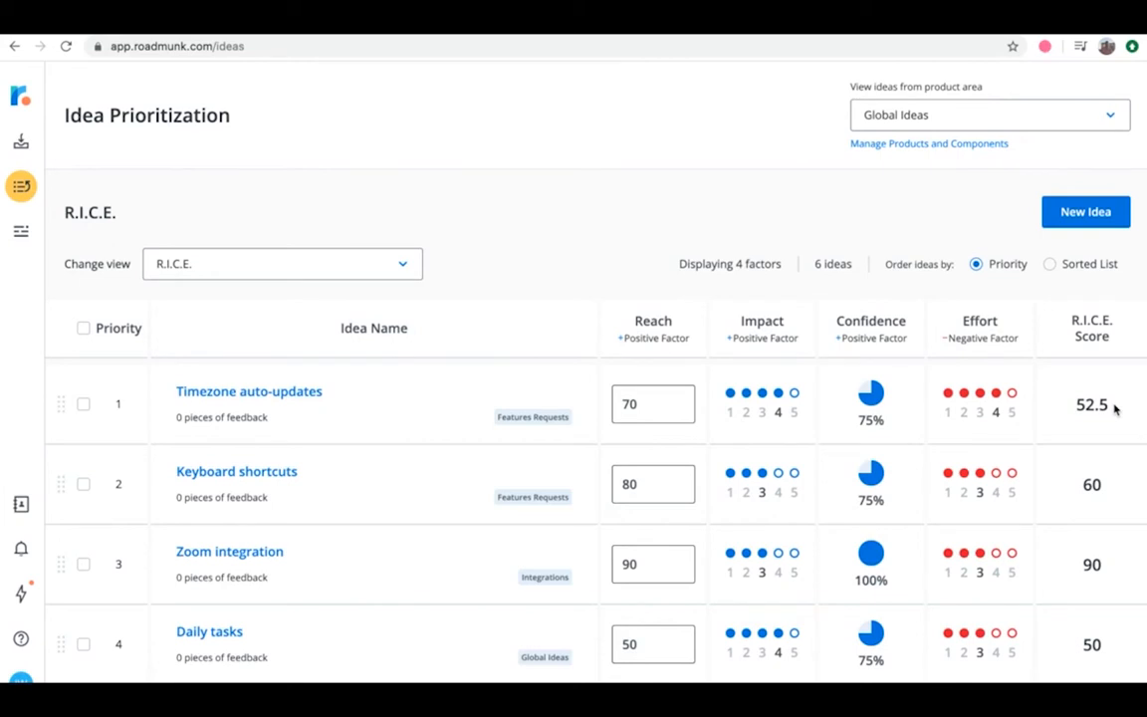
# Create a custom prioritization view named "Retention vs. Cost".
pyautogui.click(339, 266)
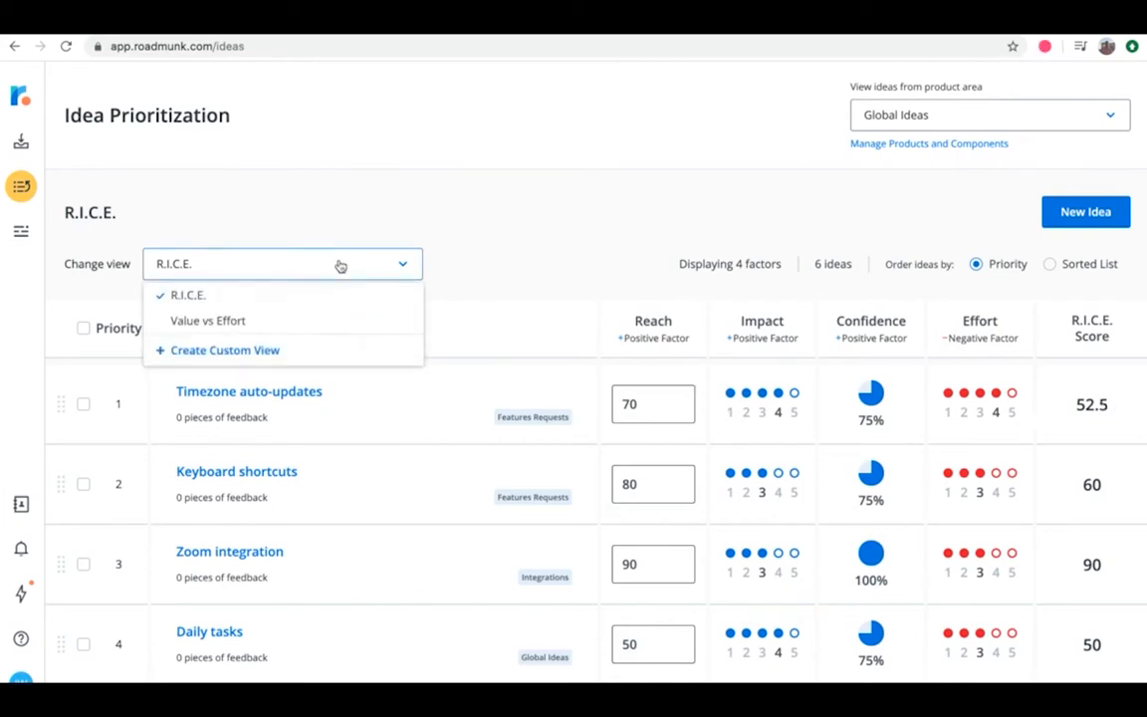
pyautogui.click(277, 353)
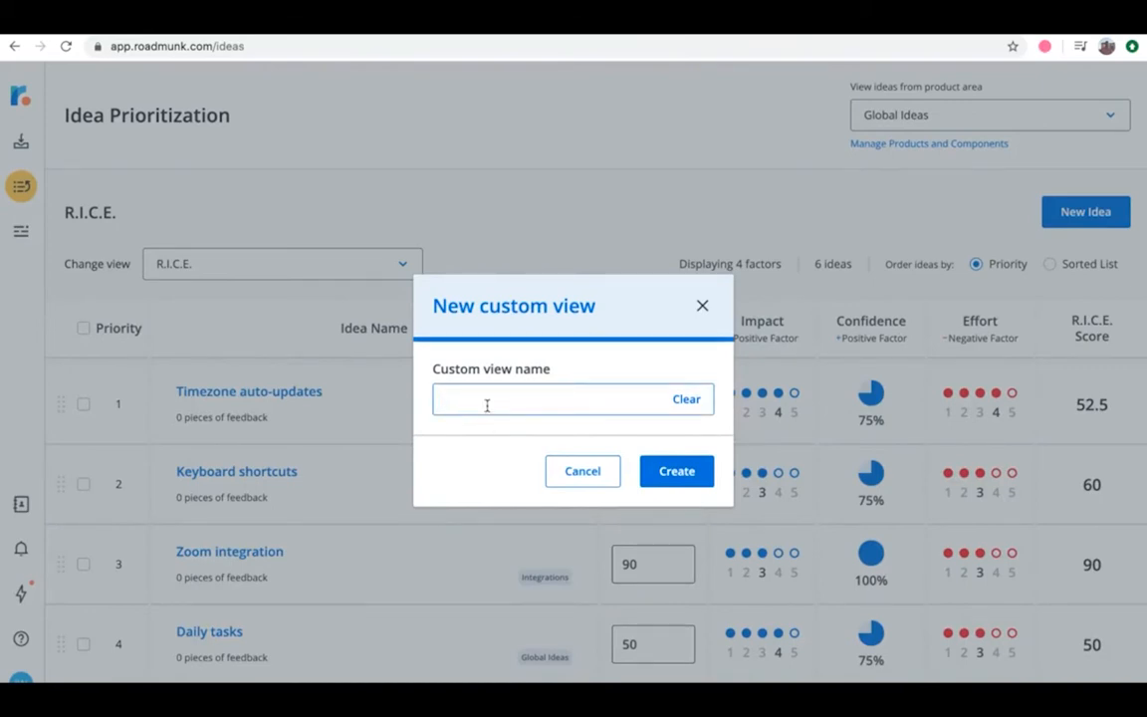
pyautogui.write('Retention vs. Cost')
pyautogui.click(660, 469)
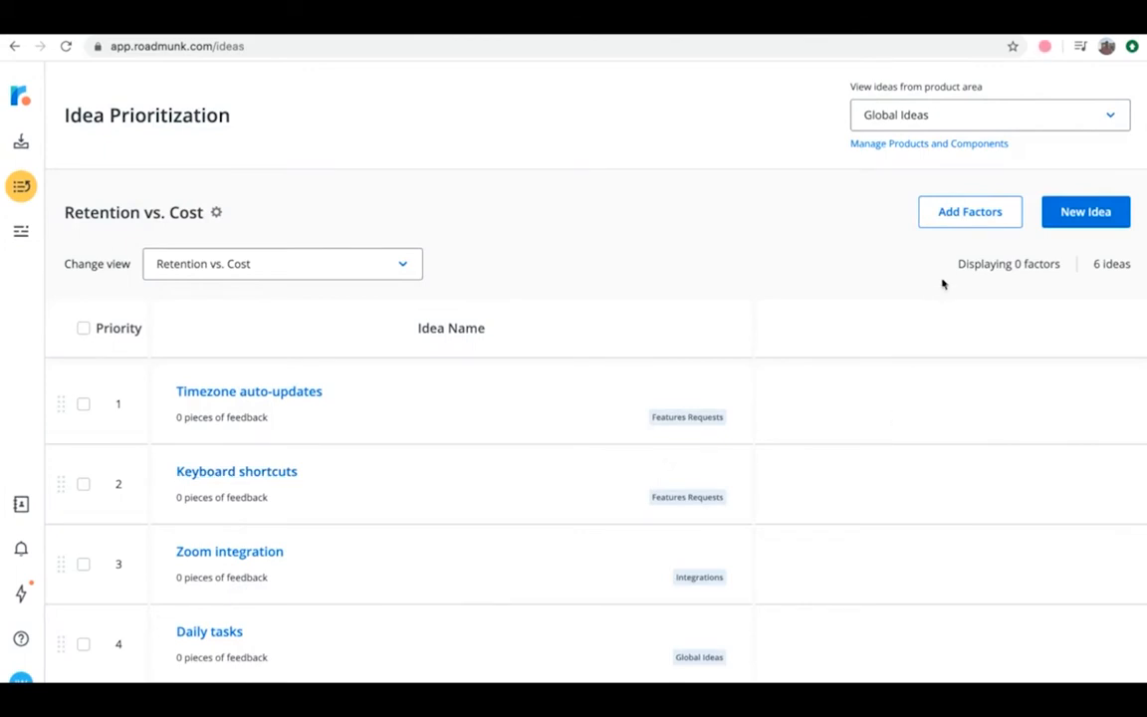
# Add a custom factor named "Retention" to the Retention vs. Cost view, as a 5 point rating and positive factor.
pyautogui.click(959, 216)
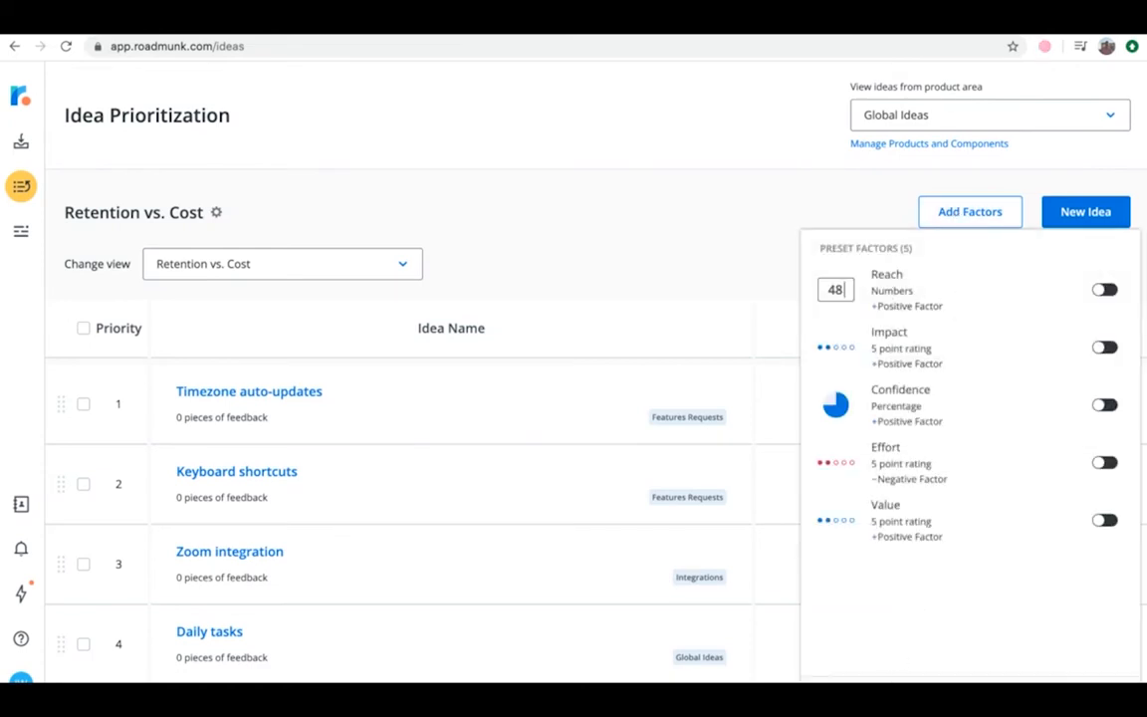
pyautogui.click(969, 699)
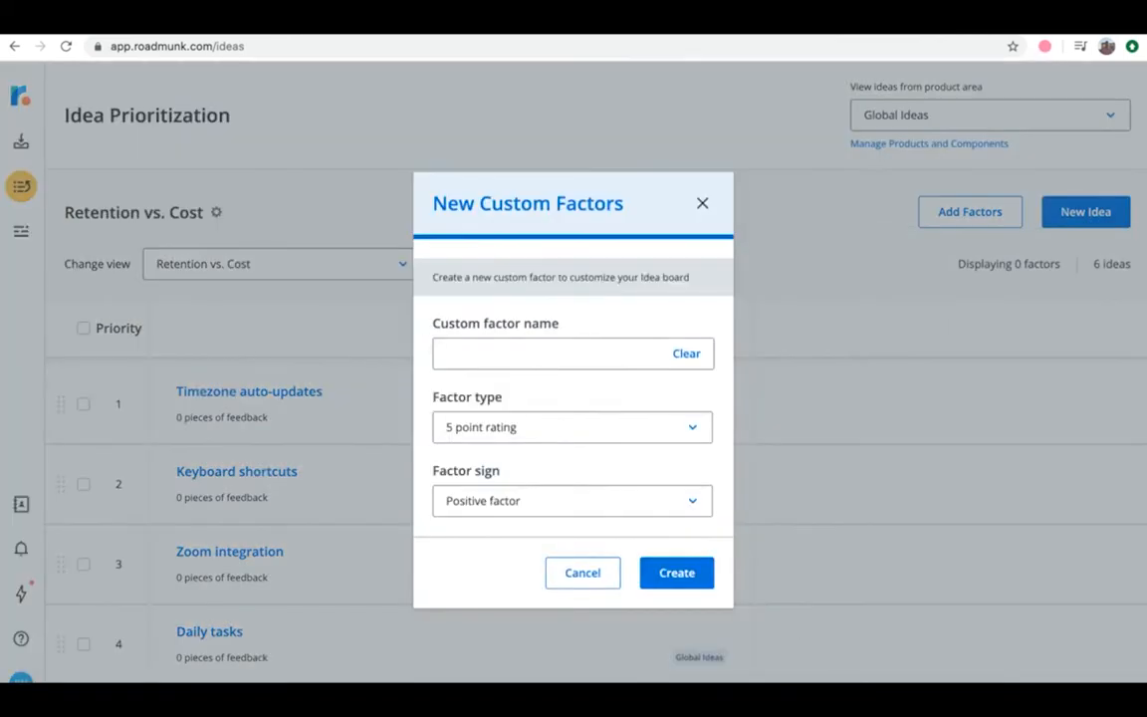
pyautogui.click(555, 356)
pyautogui.write('Retention')
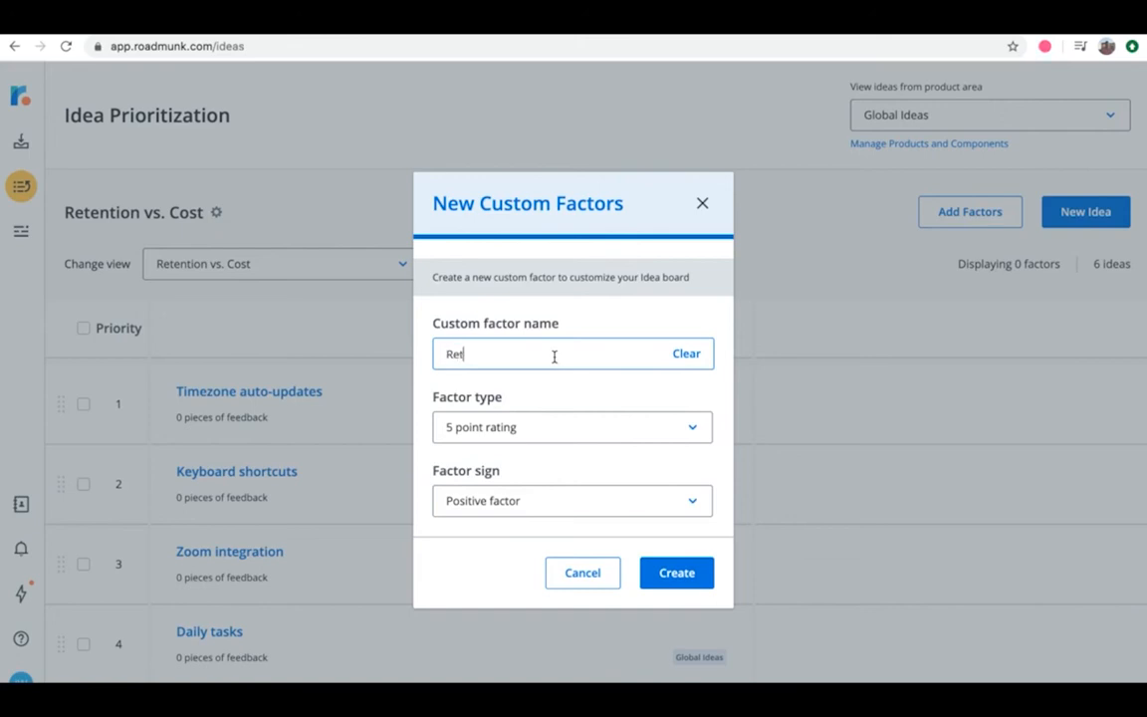
pyautogui.click(537, 429)
pyautogui.click(540, 466)
pyautogui.click(662, 574)
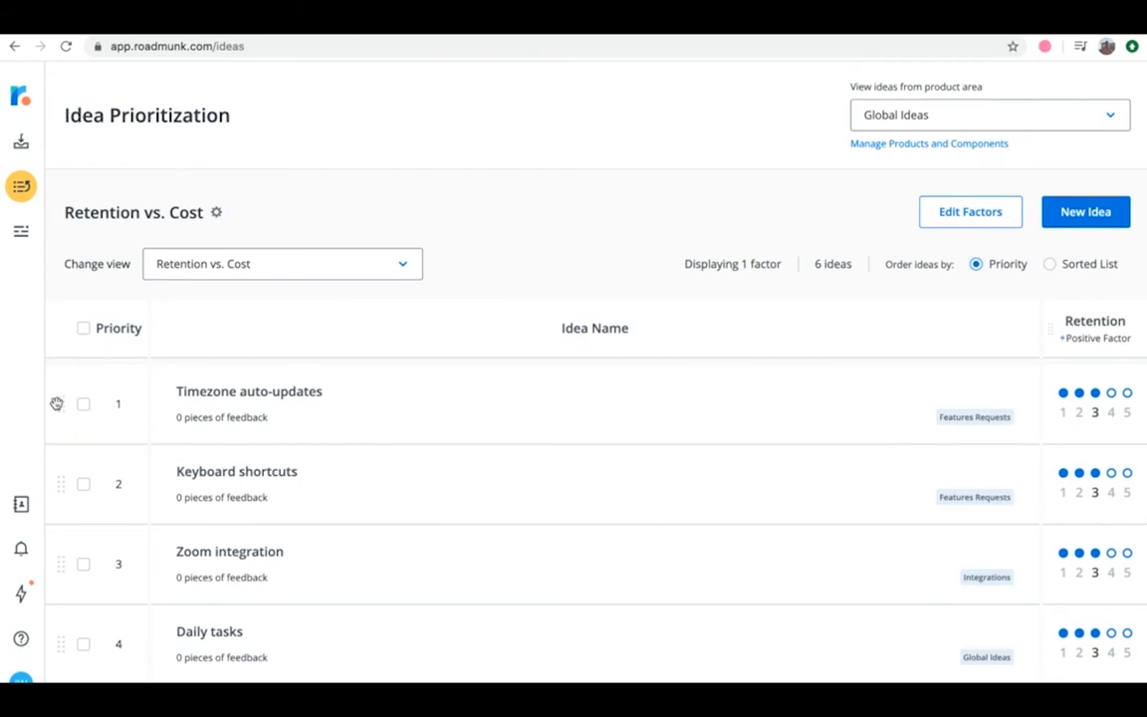
# Move Timezone auto-updates to priority 3, and show the ideas as a sorted list with the Retention sort direction reversed.
pyautogui.moveTo(57, 410); pyautogui.dragTo(72, 583)
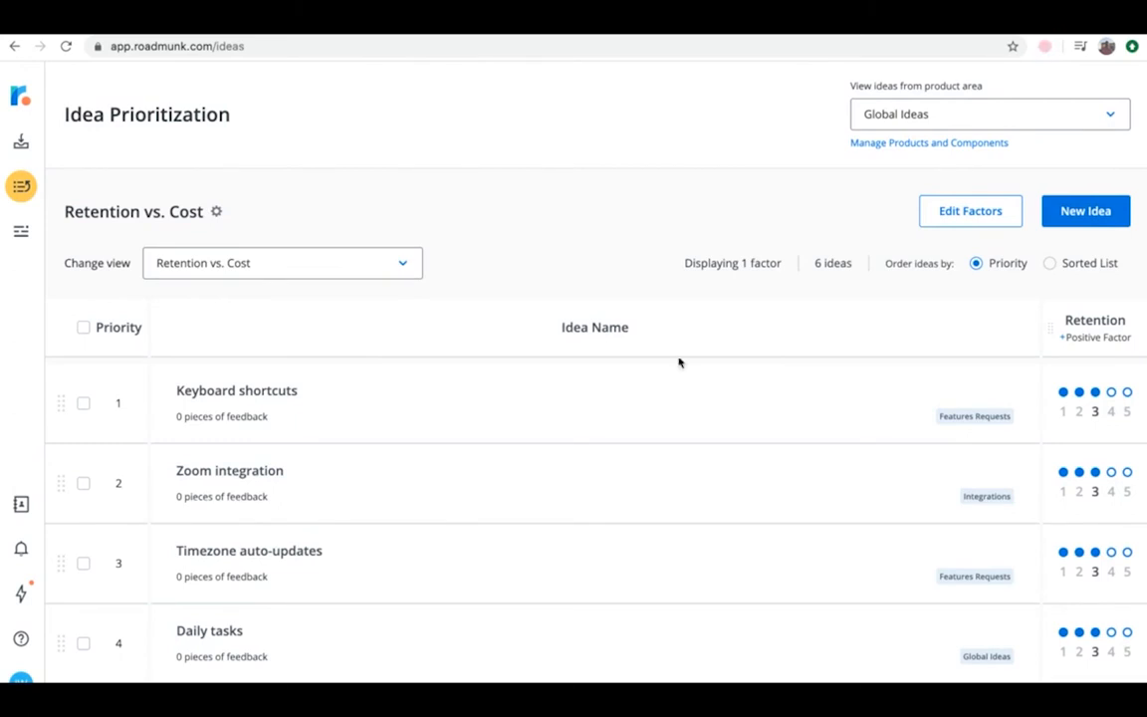
pyautogui.click(1052, 266)
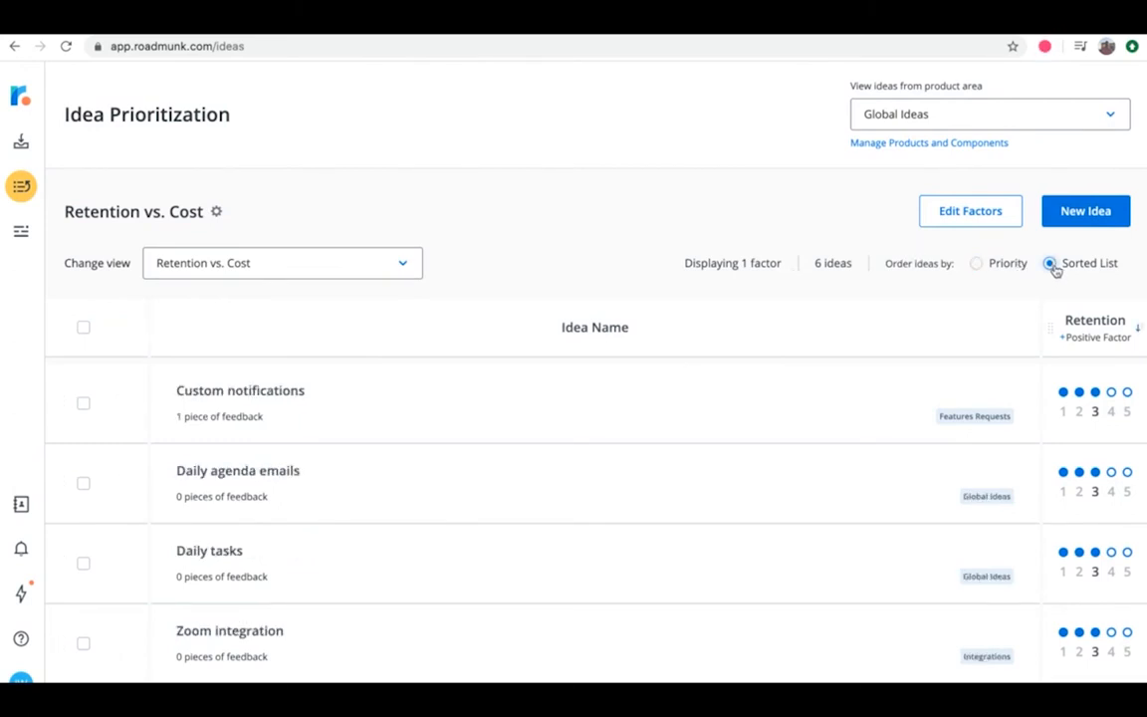
pyautogui.click(1136, 328)
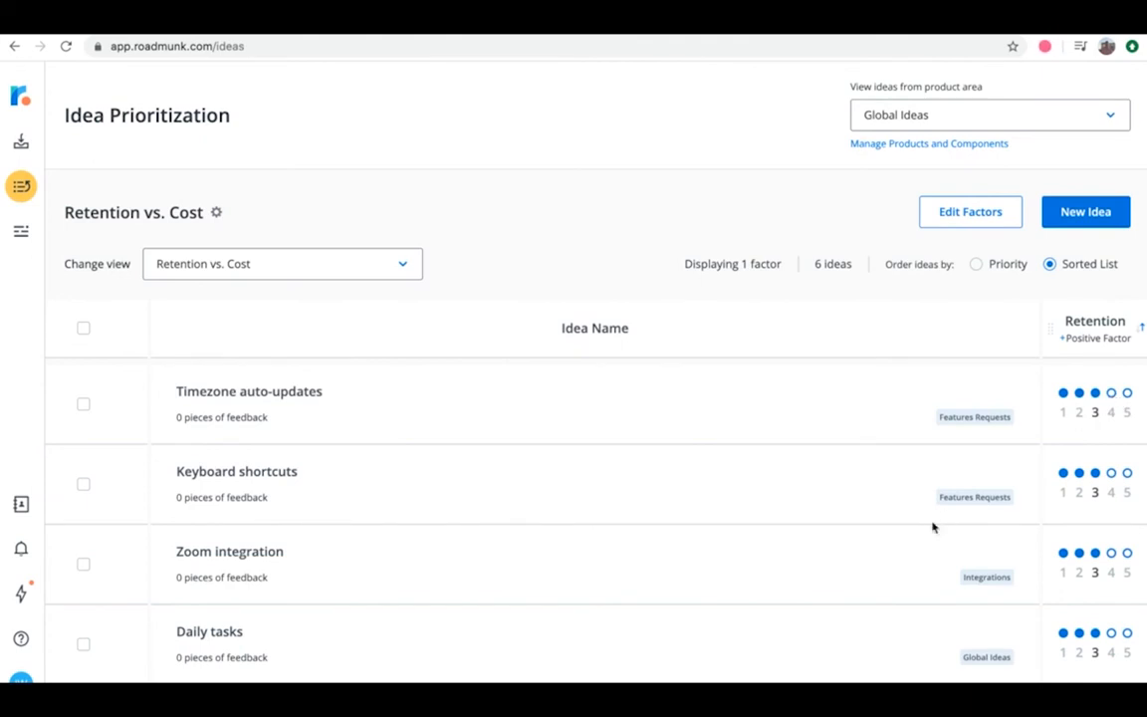
# Open the Custom notifications idea and choose Product Roadmap as the roadmap to link it to.
pyautogui.scroll(-3, 933, 528)
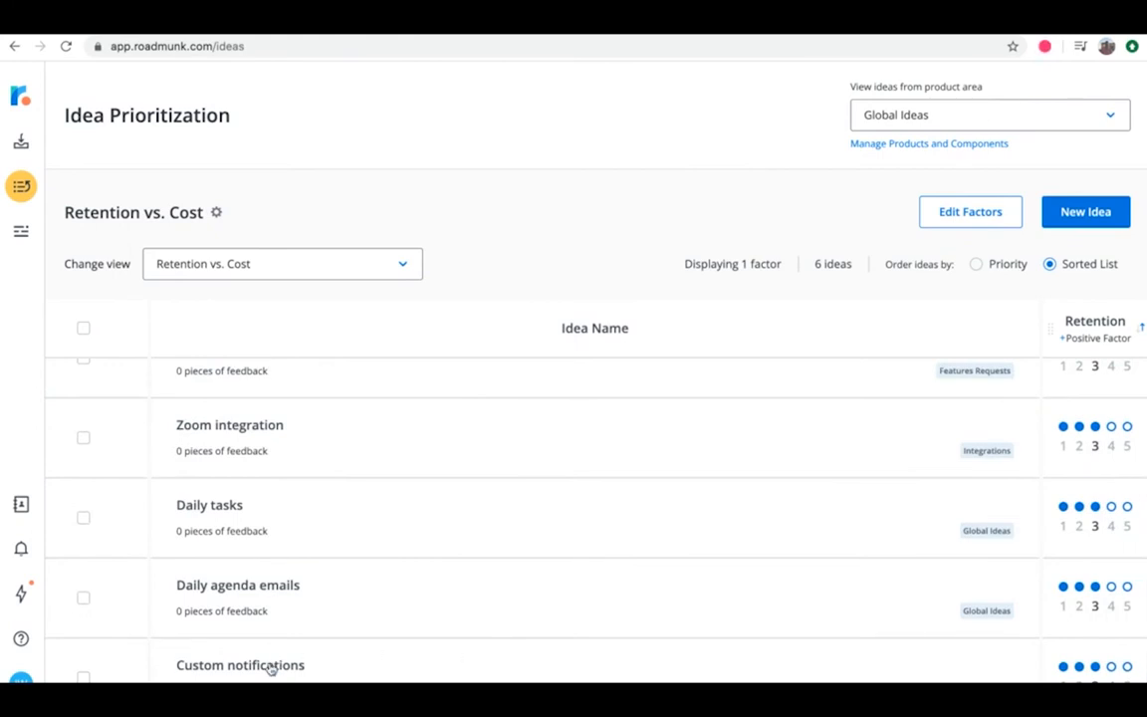
pyautogui.click(269, 667)
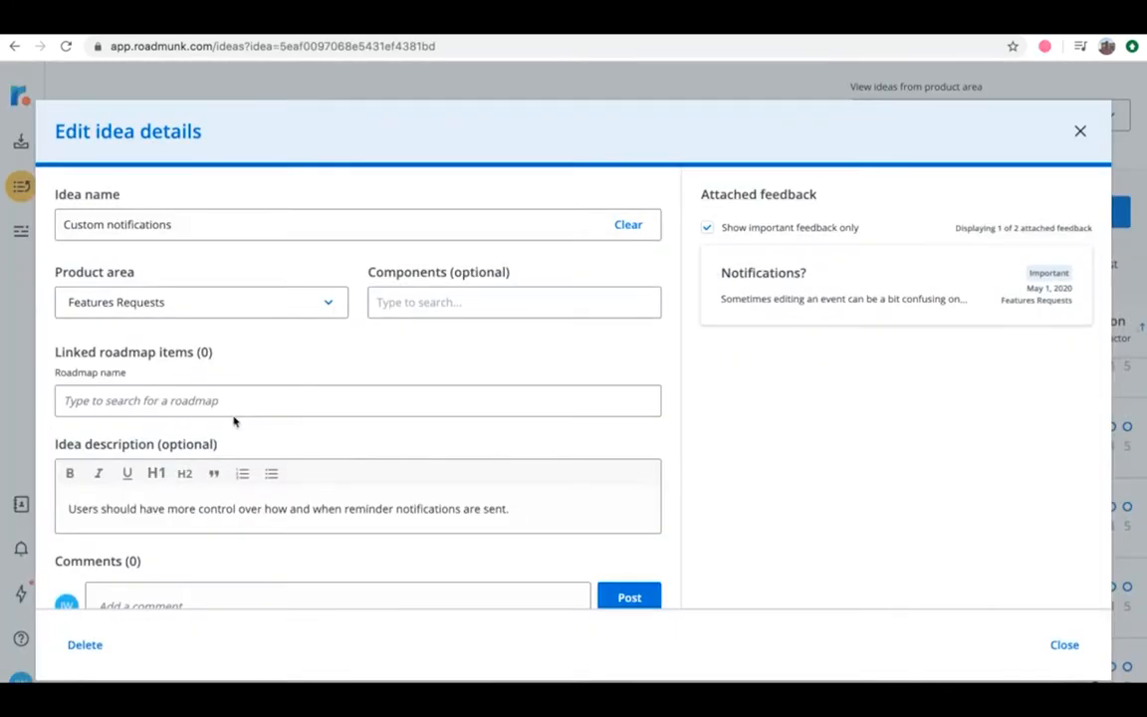
pyautogui.write('product r')
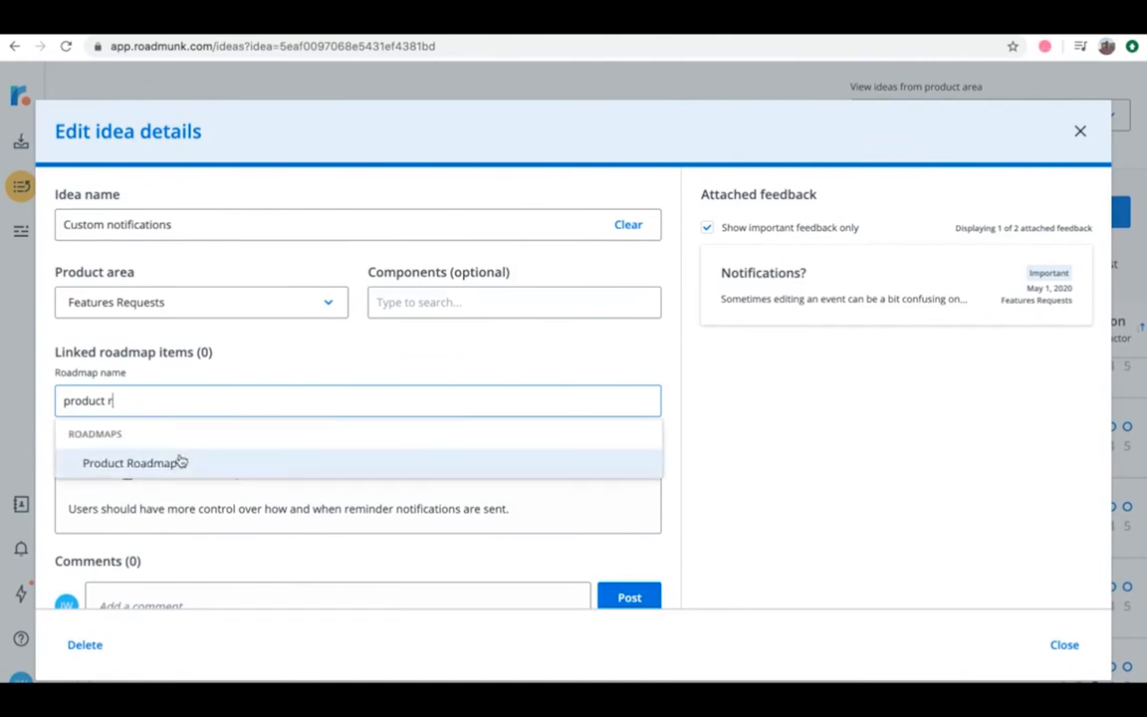
pyautogui.click(179, 461)
pyautogui.scroll(-2, 181, 459)
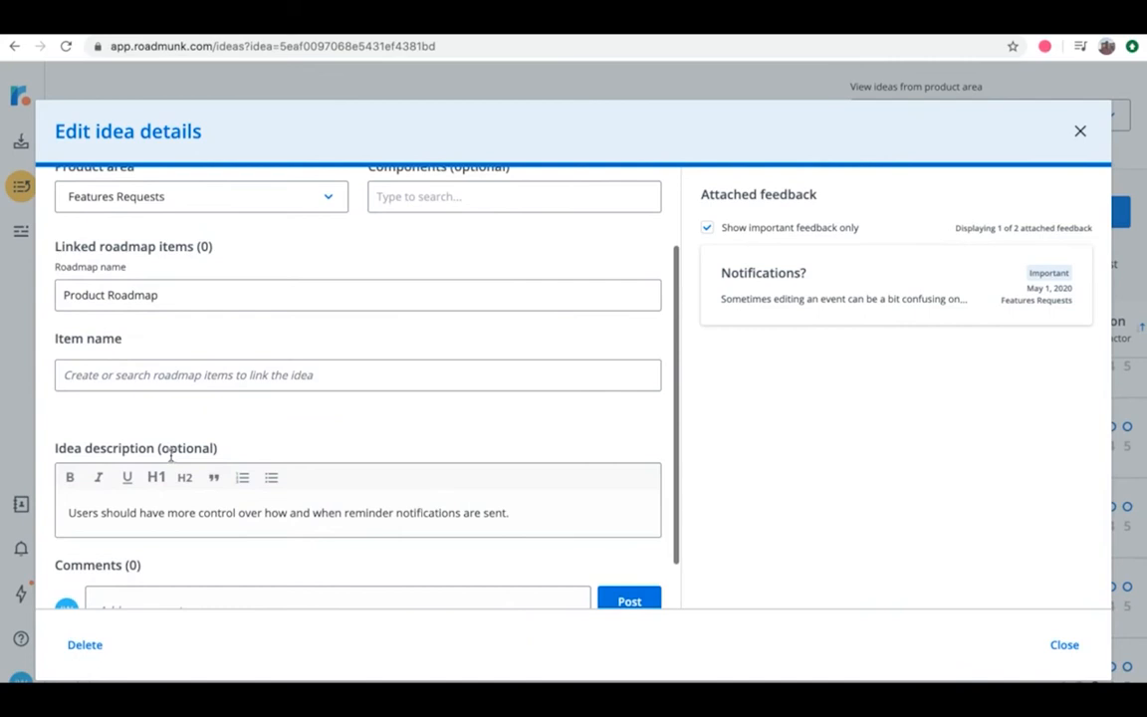
# Create a roadmap item named "Email notifications" and link it to the idea.
pyautogui.click(150, 374)
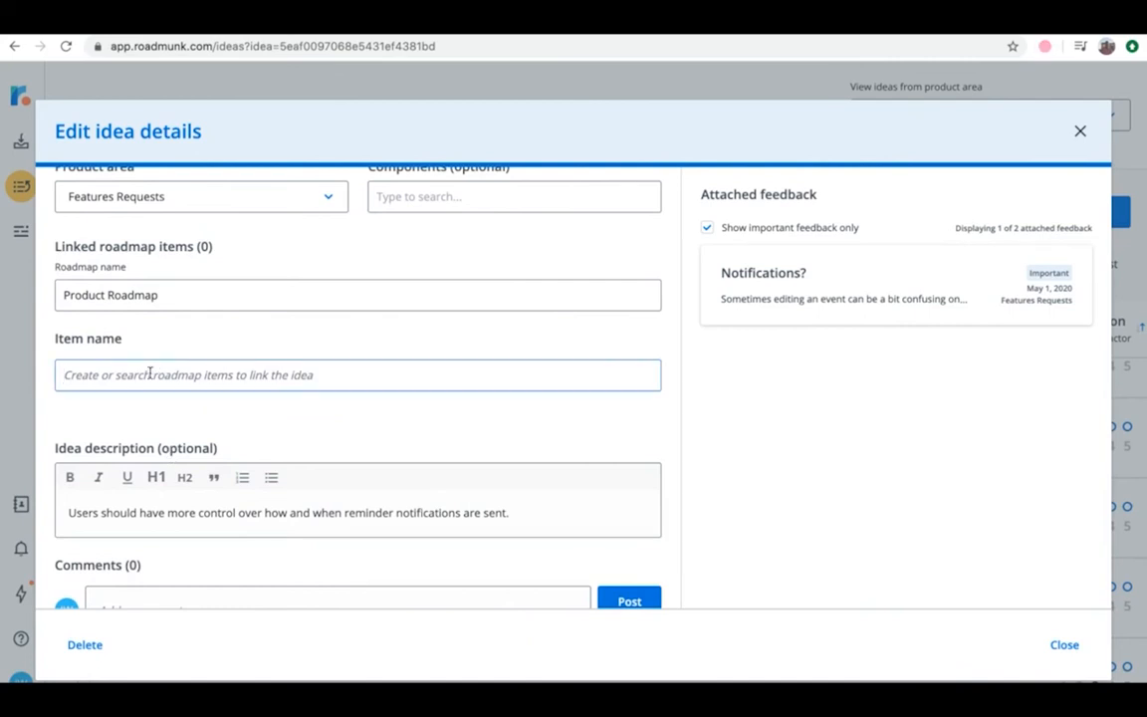
pyautogui.write('Email notif')
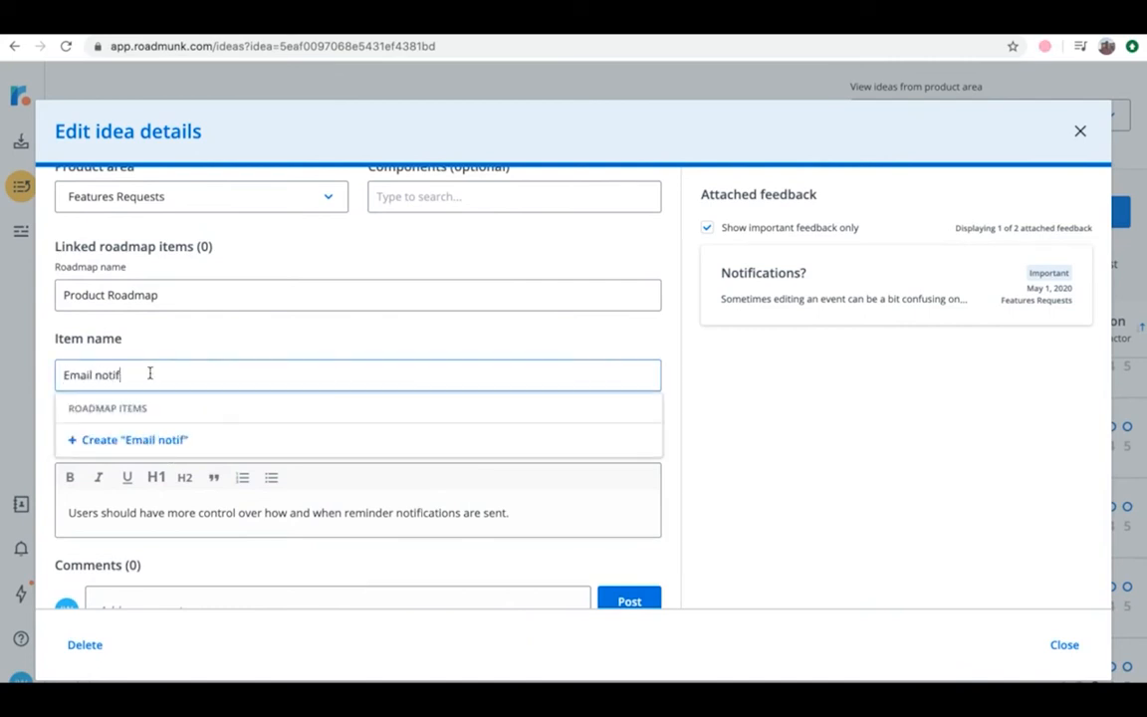
pyautogui.write('ications')
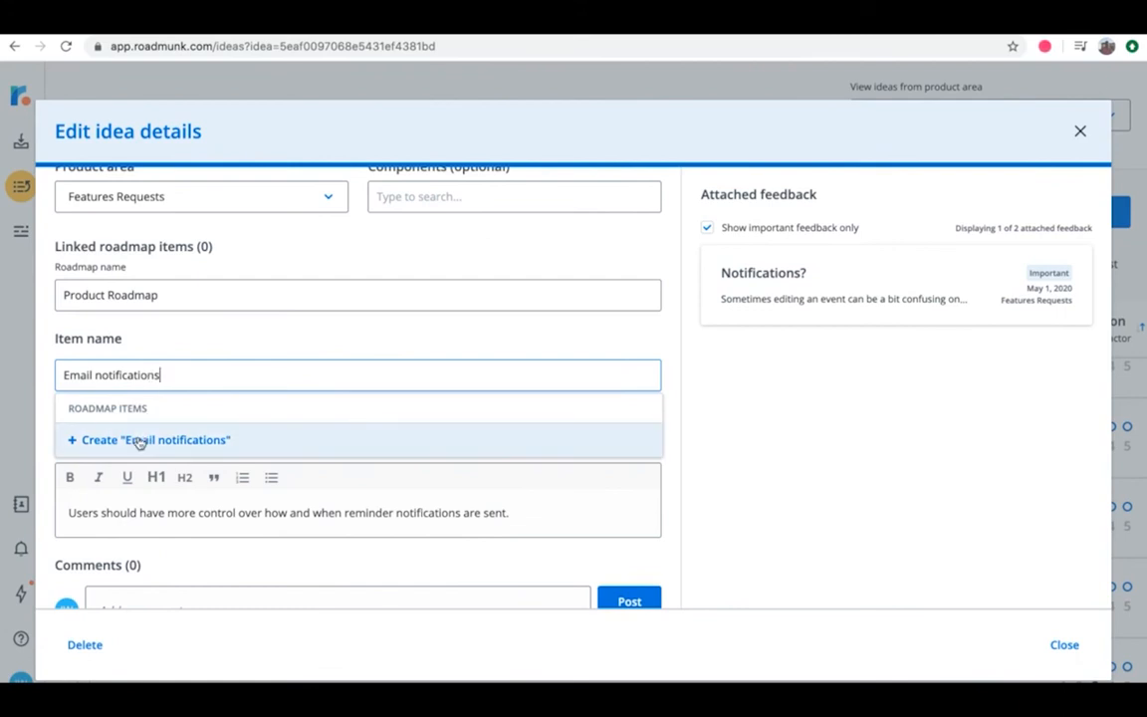
pyautogui.click(139, 442)
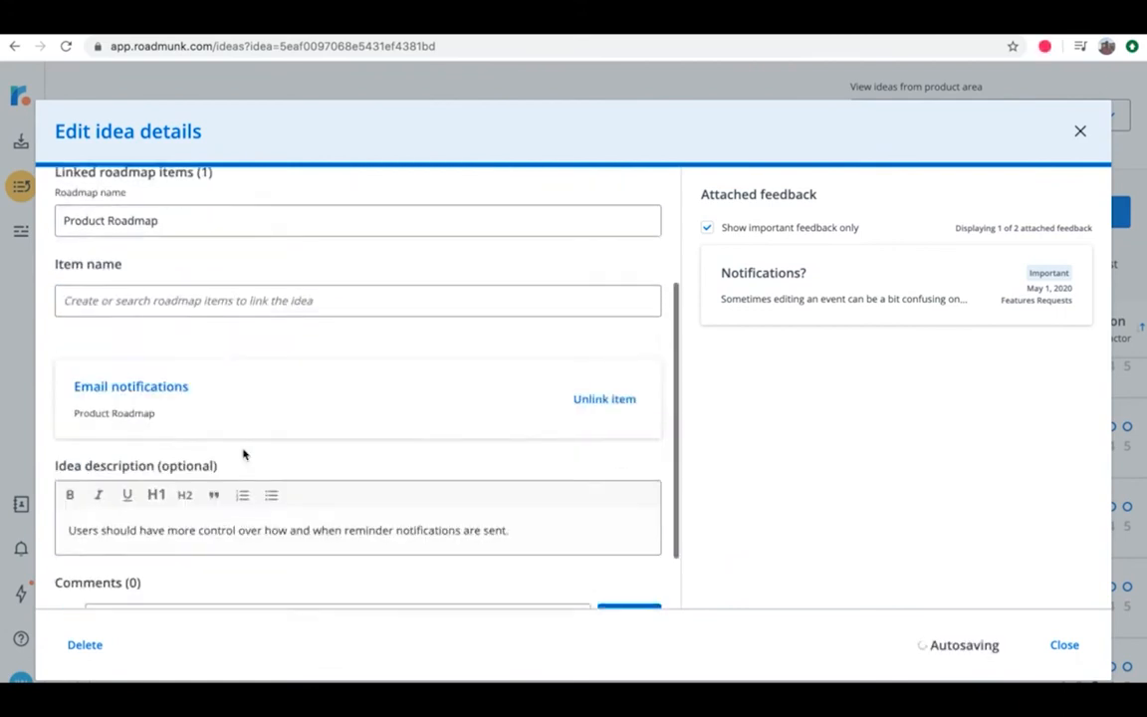
# Start a comment on the idea with an @ mention, then dismiss the suggested teammates without posting.
pyautogui.scroll(-1, 243, 450)
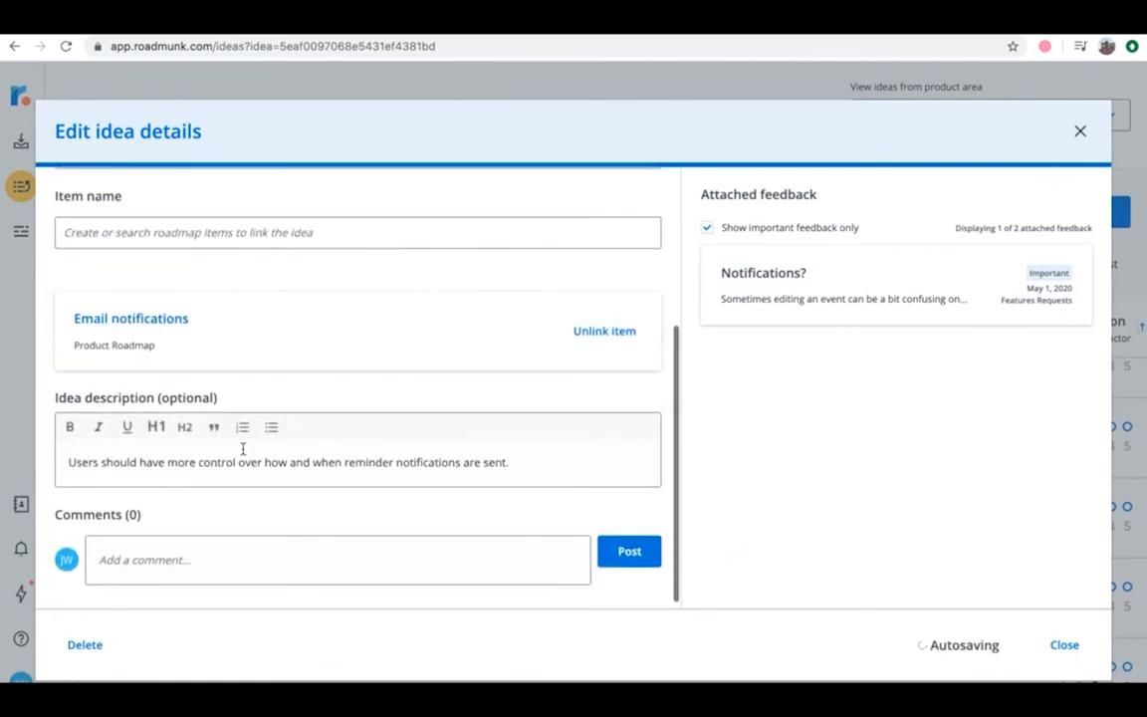
pyautogui.click(183, 547)
pyautogui.write('@')
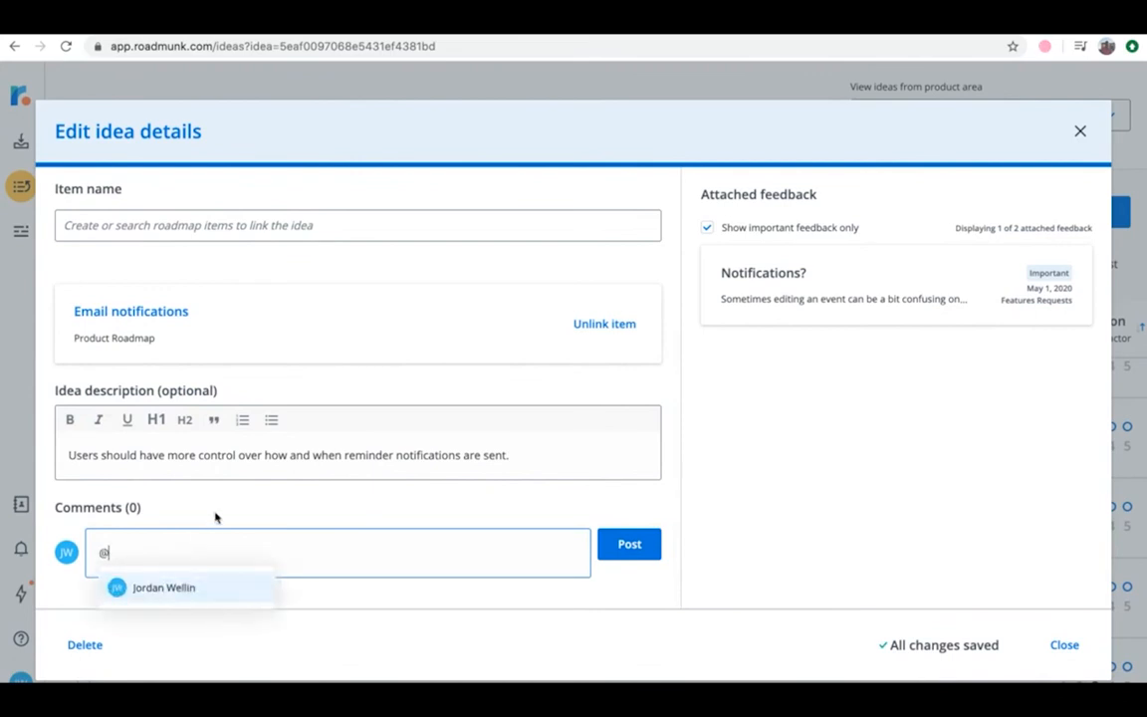
pyautogui.click(215, 513)
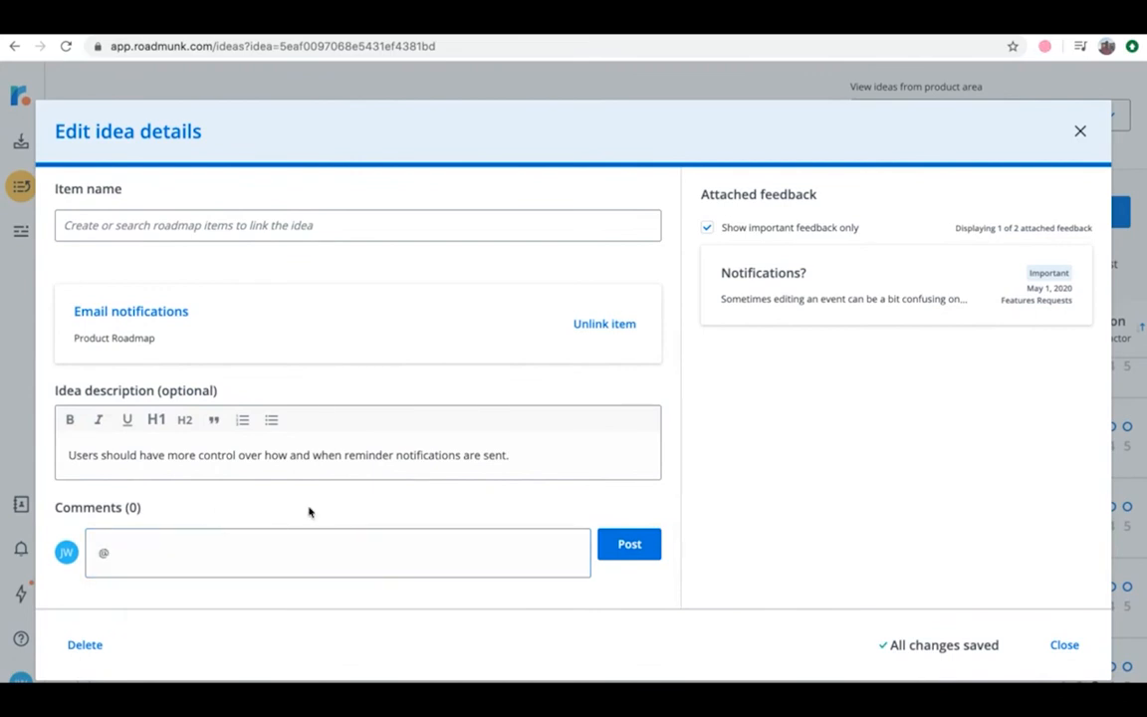
# Show all feedback attached to the Custom notifications idea, not only the important entries, and close the idea details.
pyautogui.scroll(3, 308, 512)
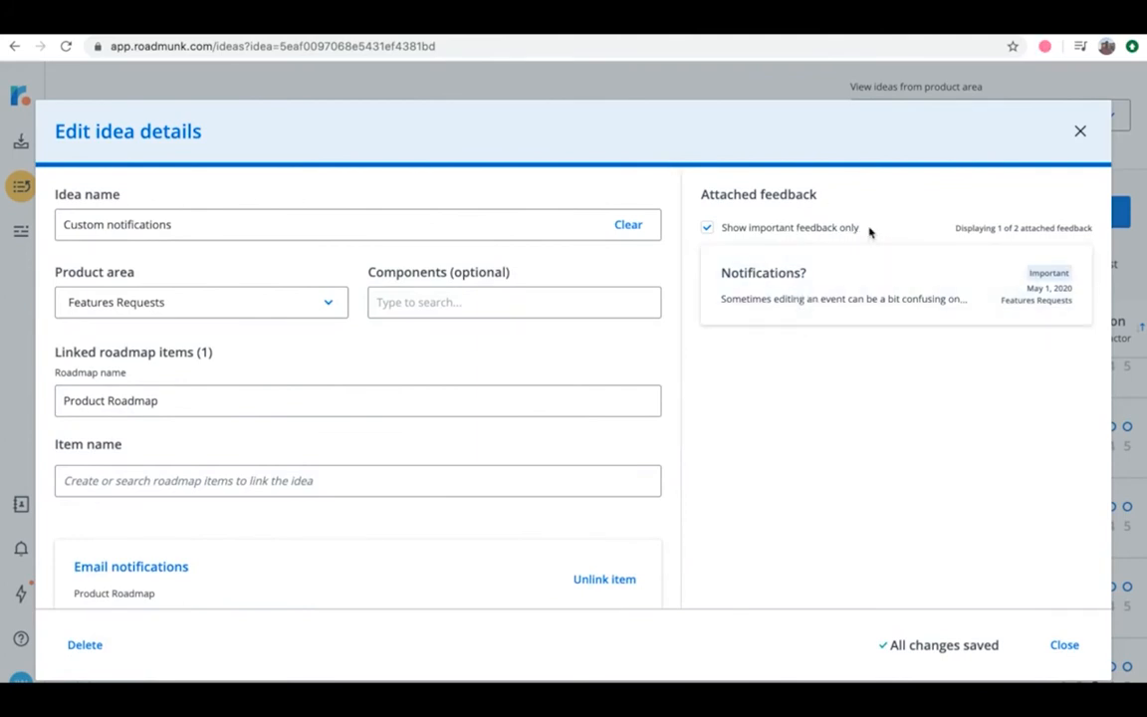
pyautogui.click(707, 230)
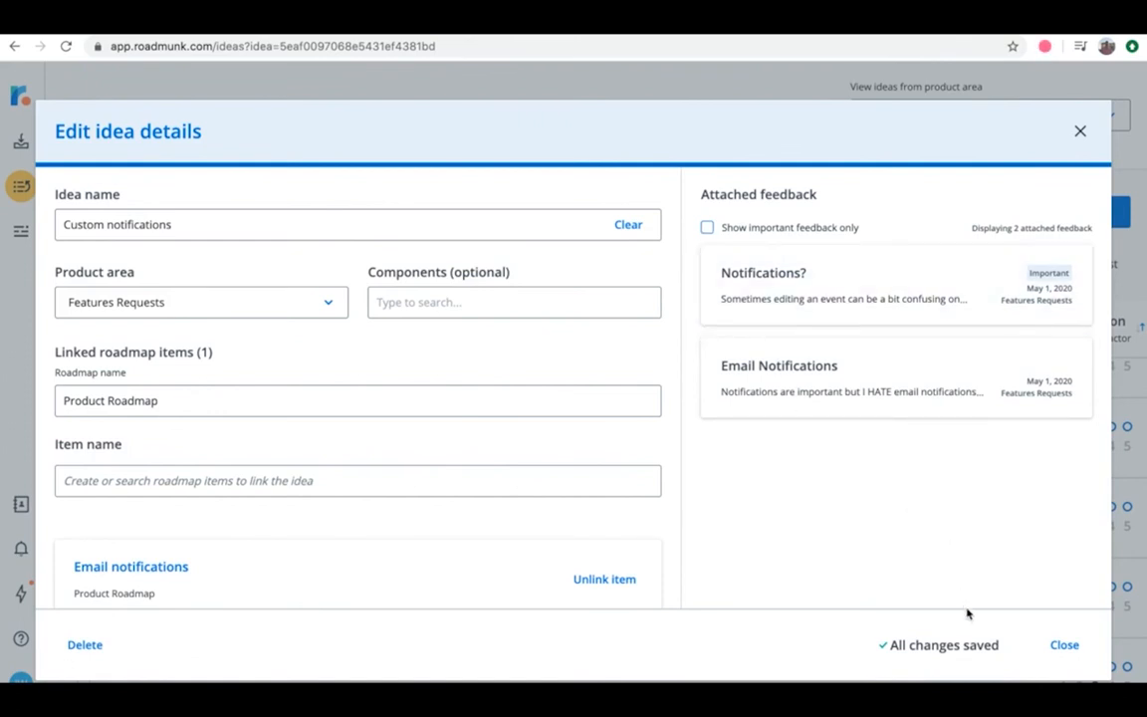
pyautogui.click(1080, 133)
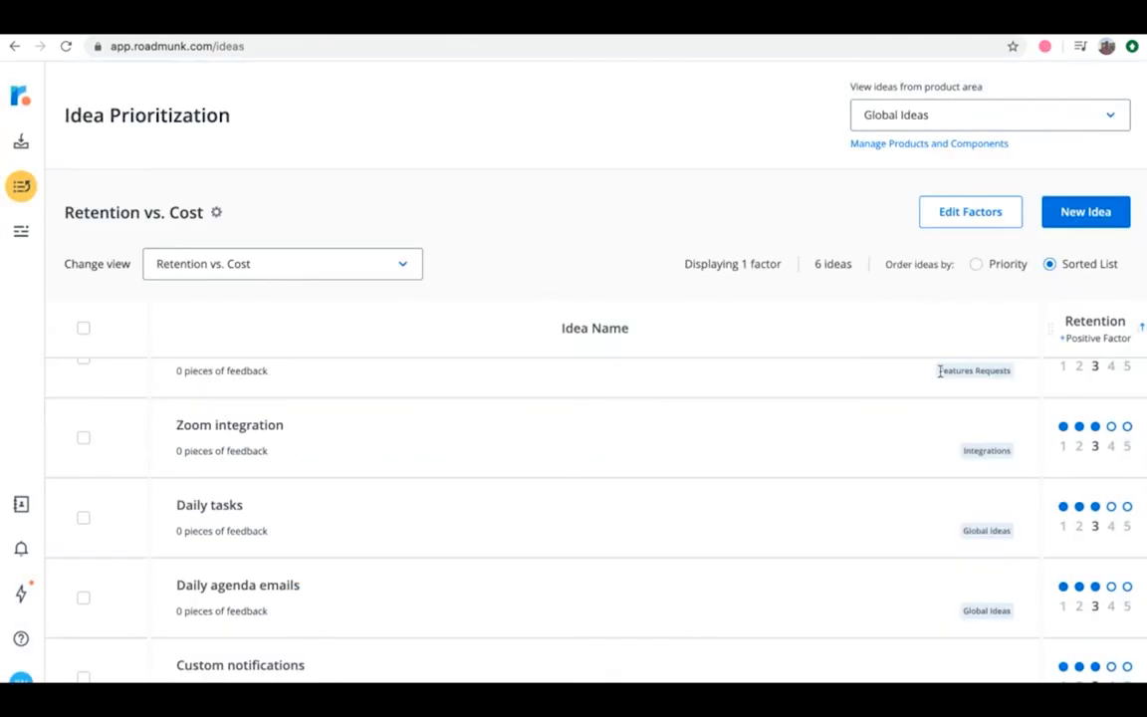
pyautogui.scroll(3, 939, 373)
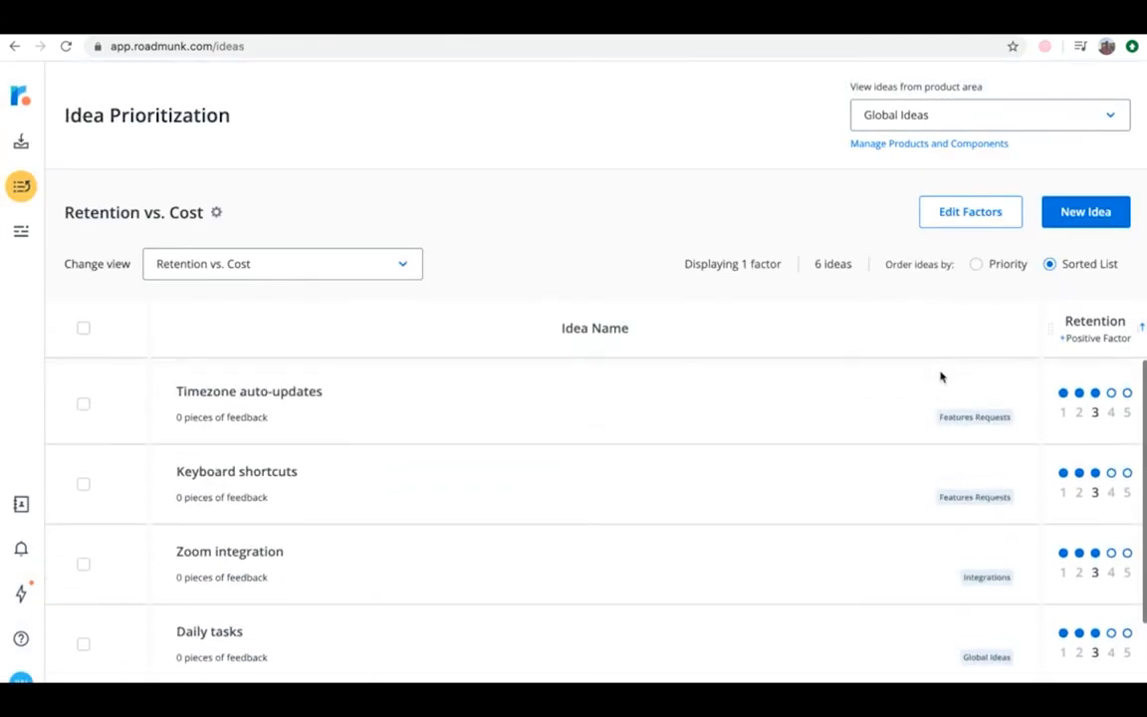